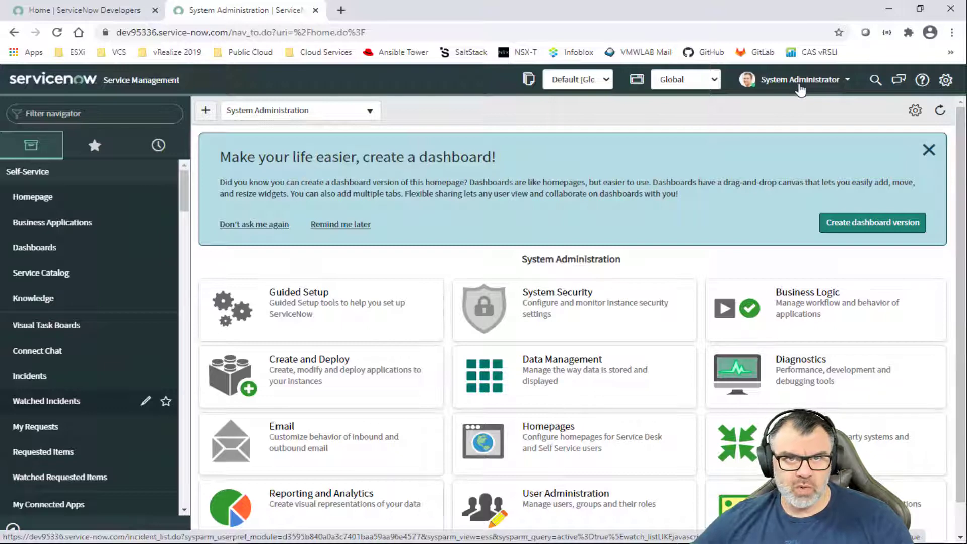
Impersonate the ITSM Admin user from the recent impersonations.
click(801, 85)
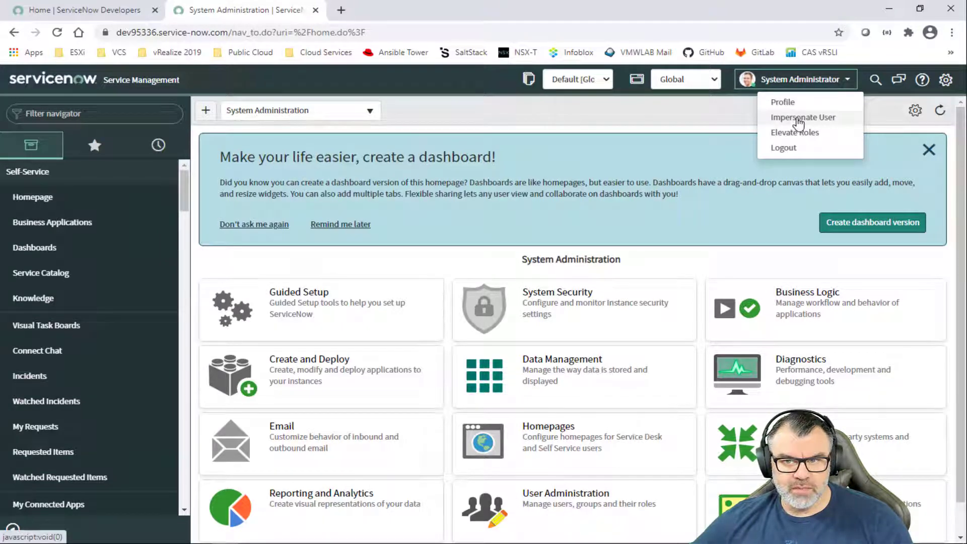
click(797, 119)
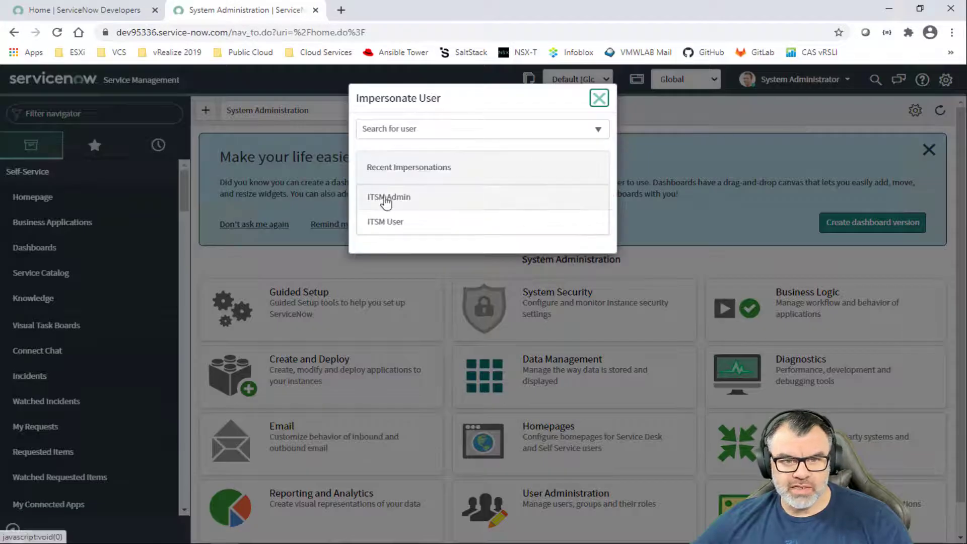
click(386, 200)
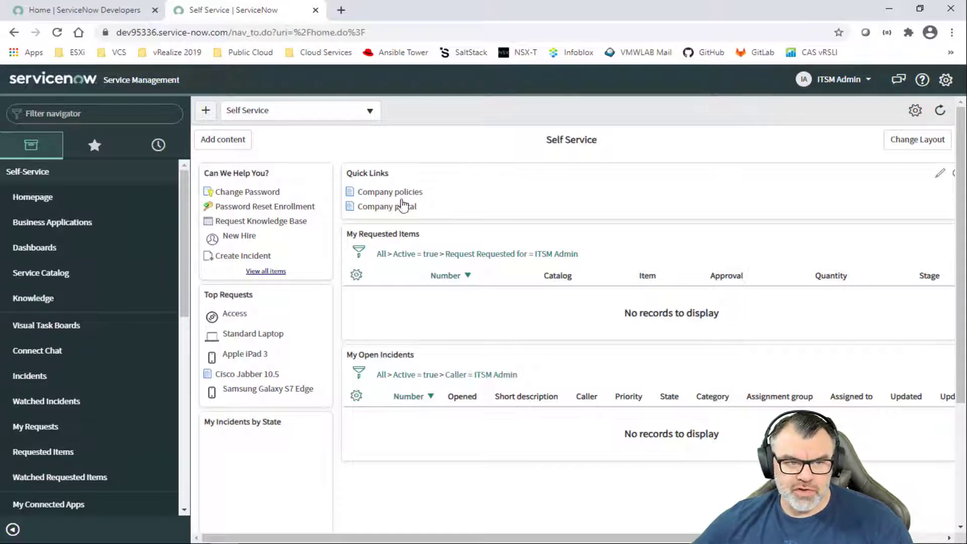
Start a new Manage Endpoints record from the favorites with vRealize Automation (vRA) as the endpoint type.
click(97, 146)
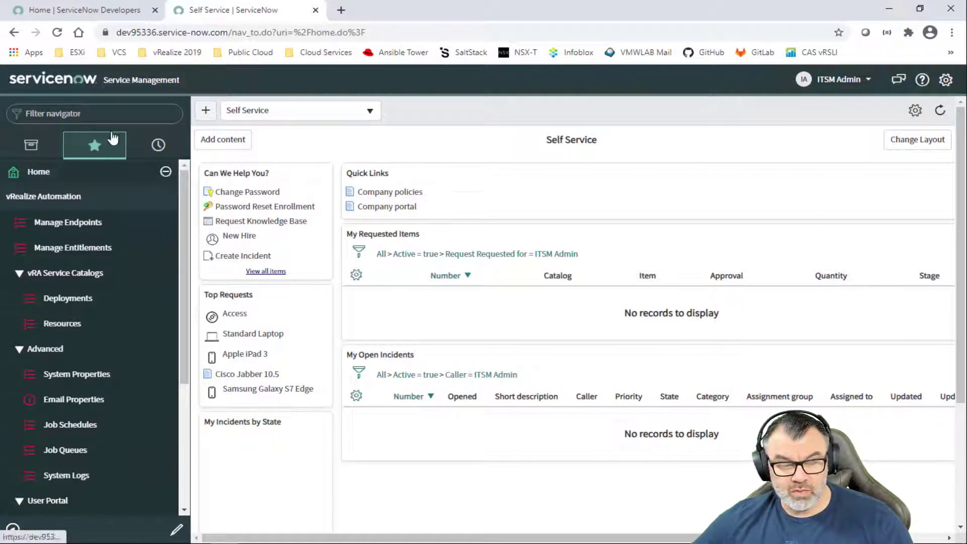
click(99, 230)
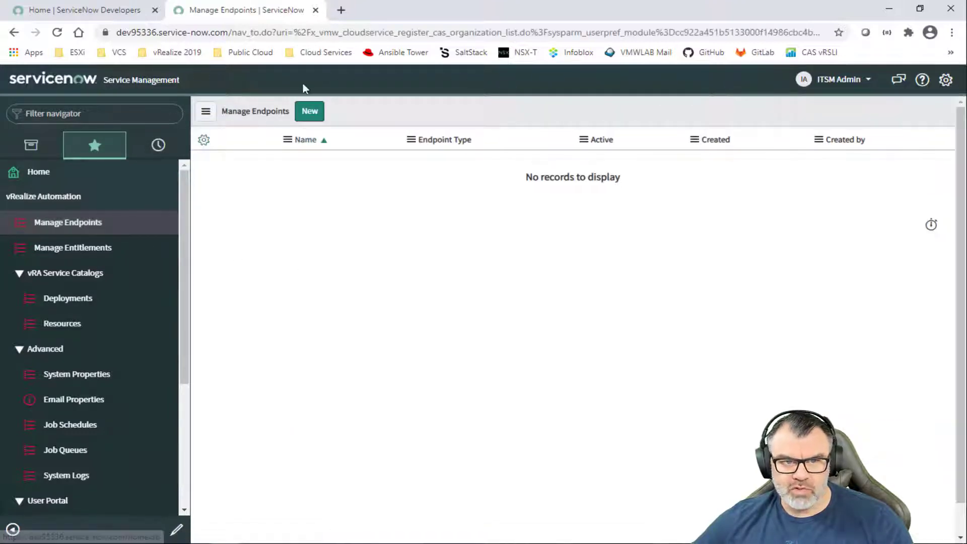
click(309, 117)
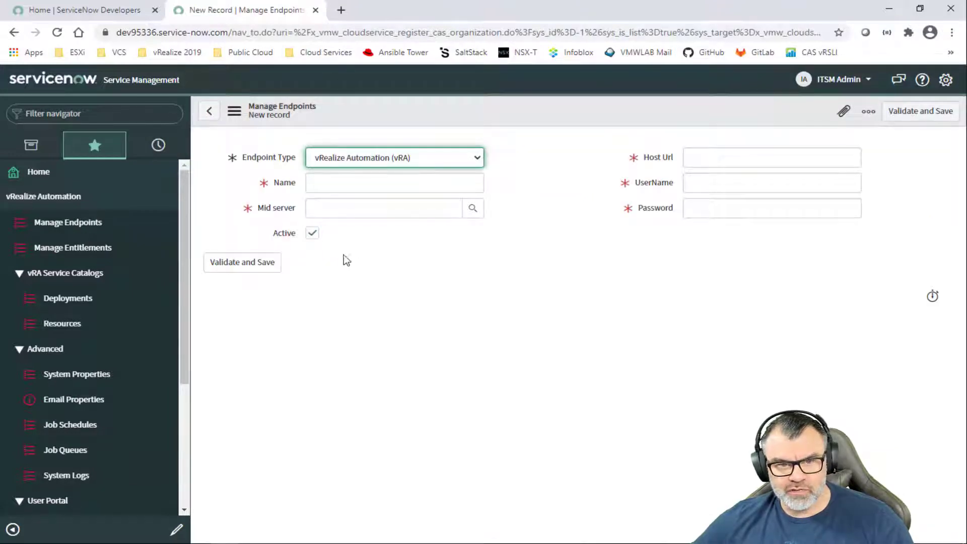
click(482, 158)
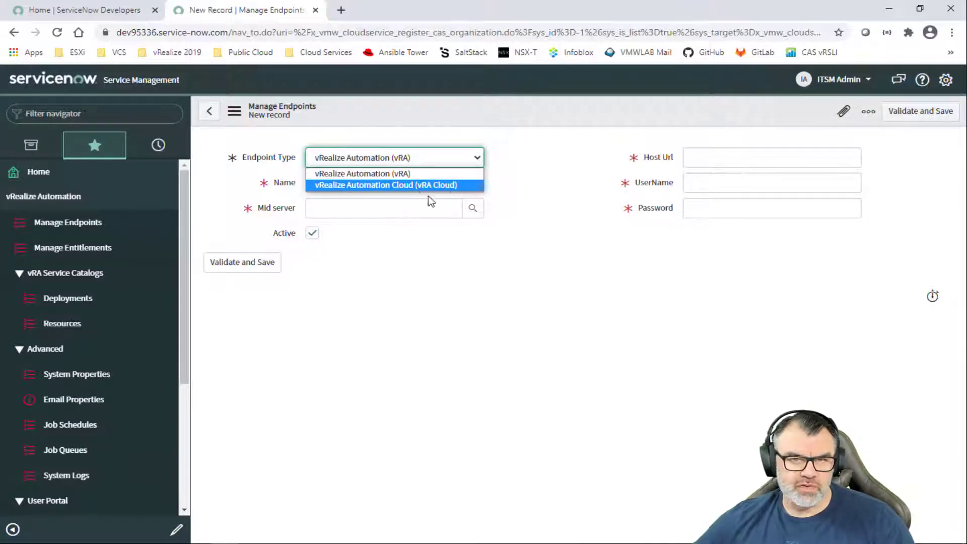
click(402, 173)
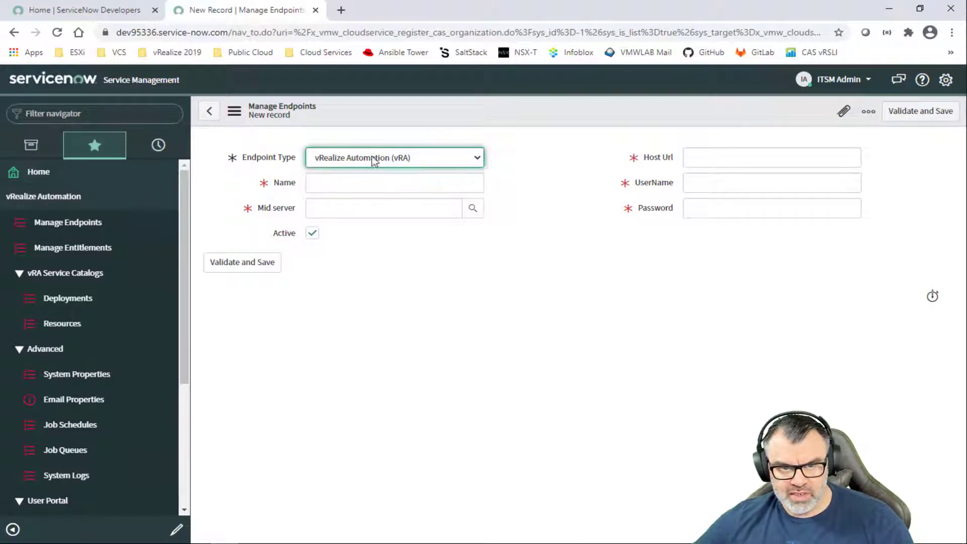
Name the endpoint mgmt-vra-02 and select vmwlab-mid as its Mid server.
click(348, 181)
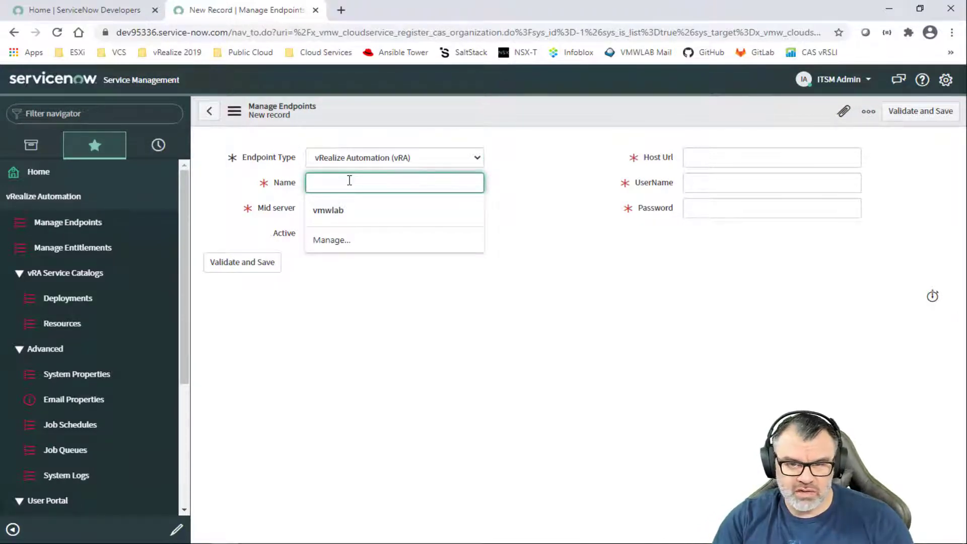
text(mgmt)
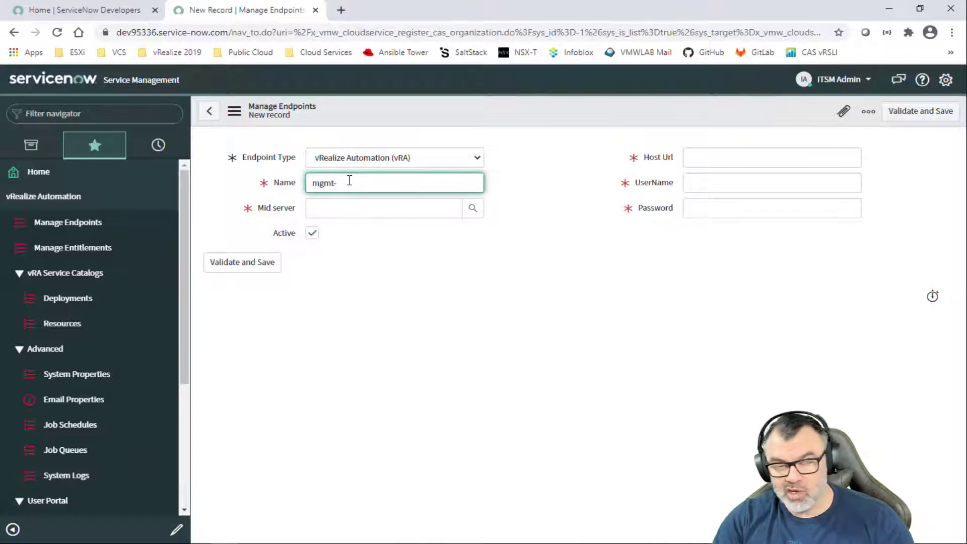
text(-vra-02)
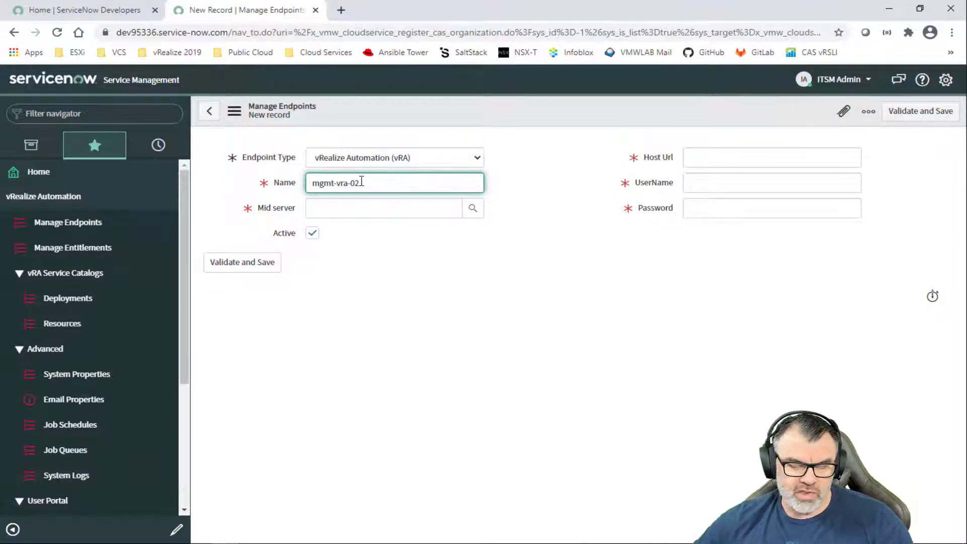
click(473, 210)
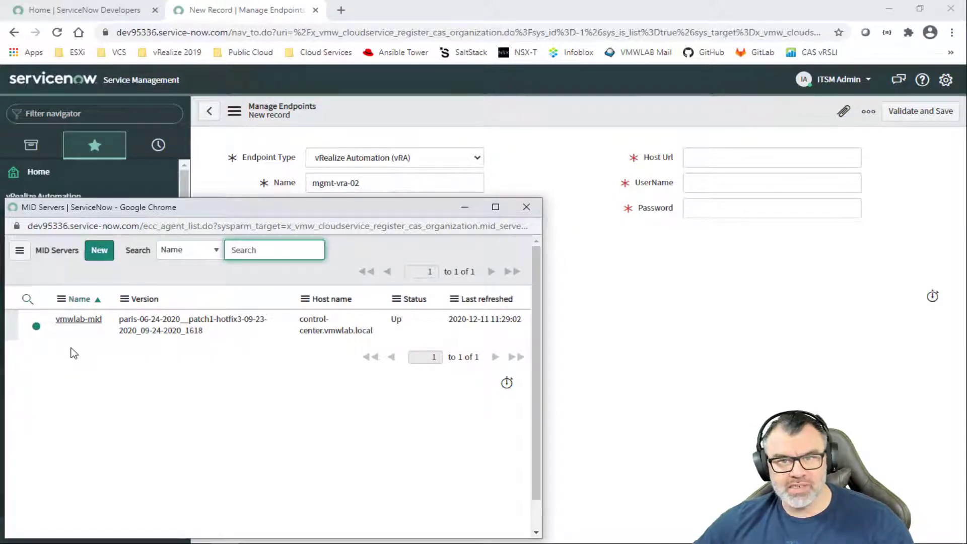
click(78, 320)
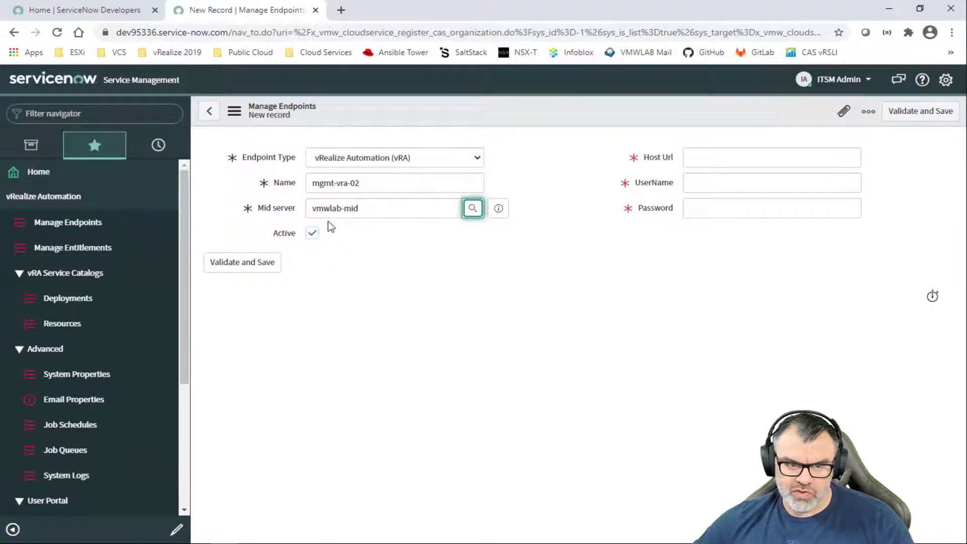
click(720, 159)
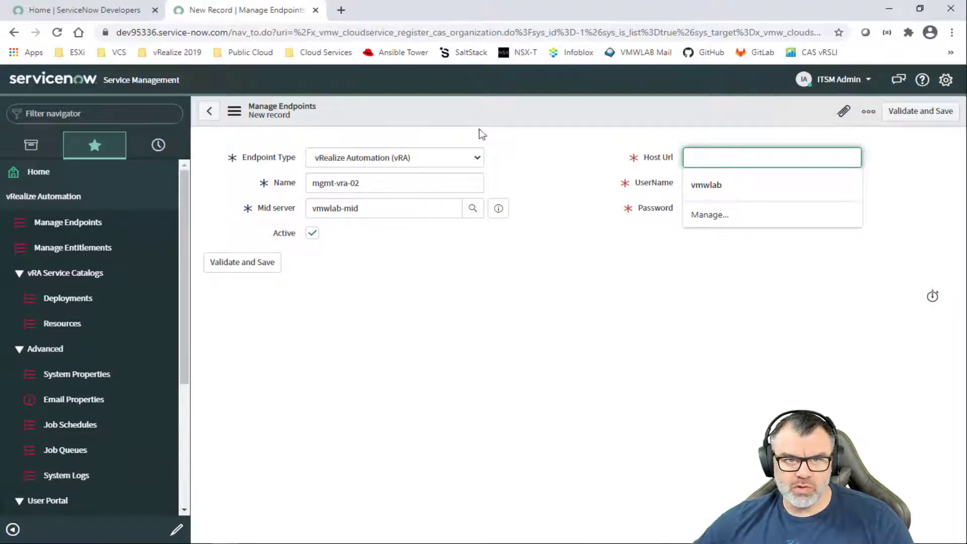
click(341, 10)
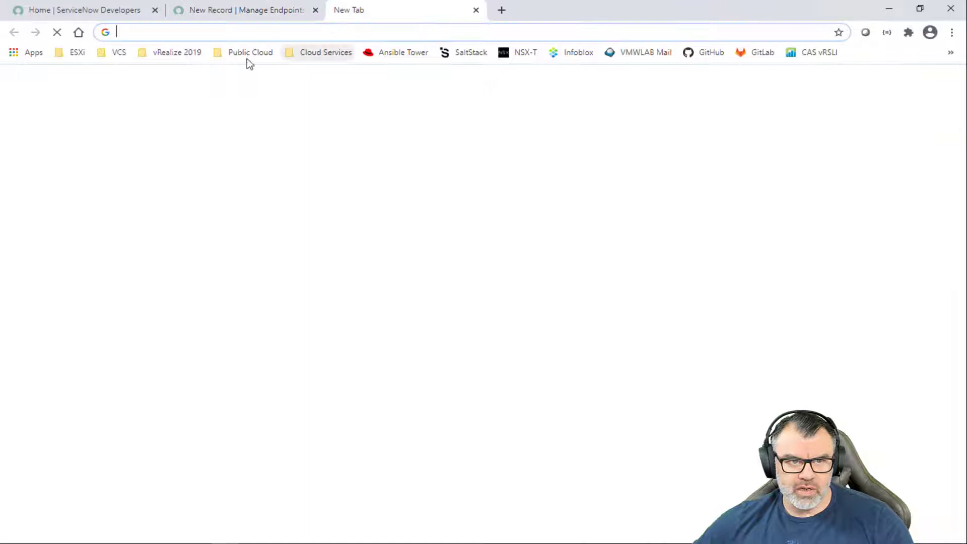
click(166, 53)
click(181, 133)
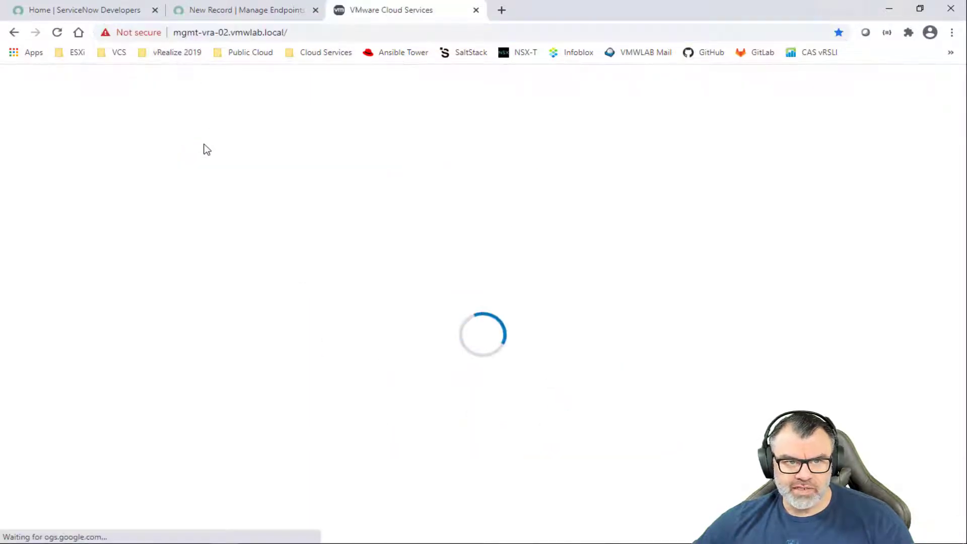
click(293, 35)
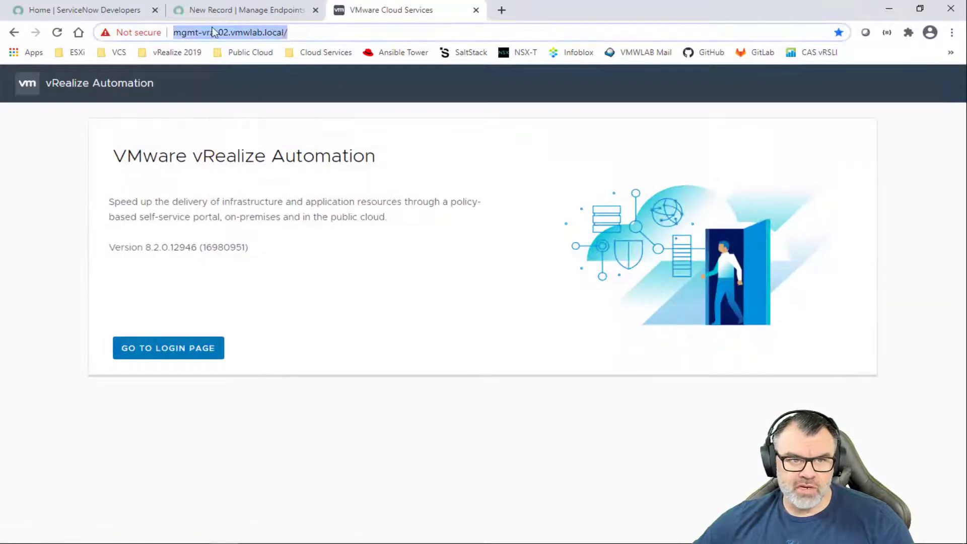
click(180, 33)
drag(172, 32, 325, 35)
key(ctrl+c)
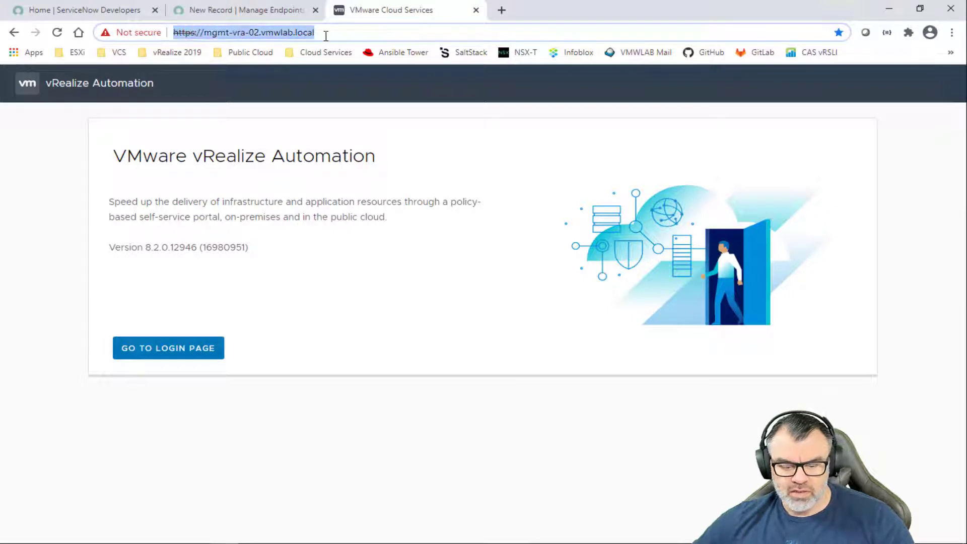
click(241, 10)
key(ctrl+v)
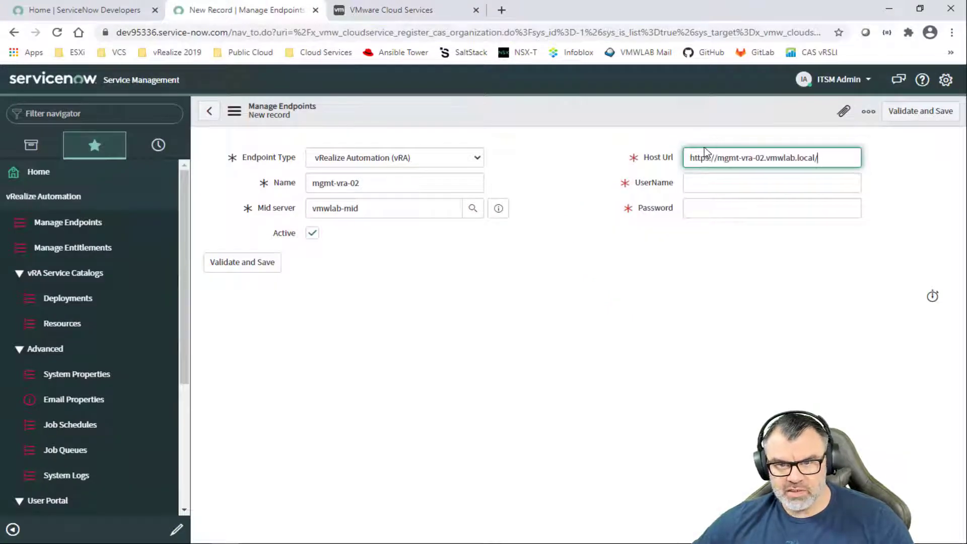
Enter servicenow as the endpoint's UserName, fill in the account password, and validate and save the record.
click(742, 186)
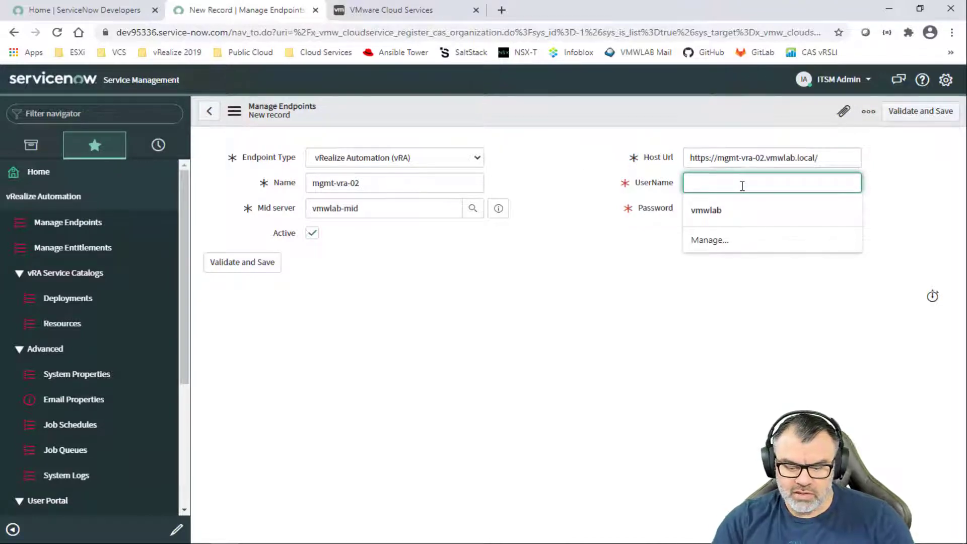
text(service)
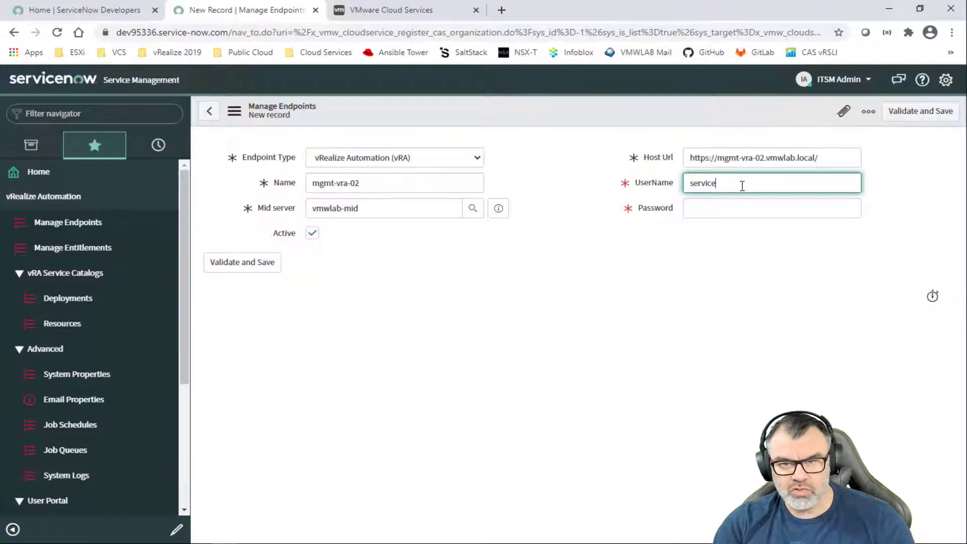
text(now)
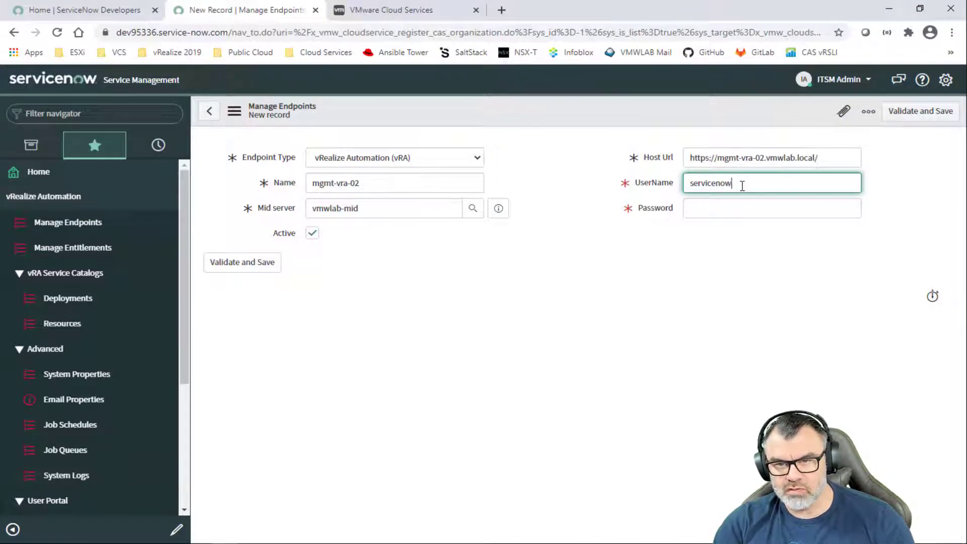
key(Tab)
text(•••••••)
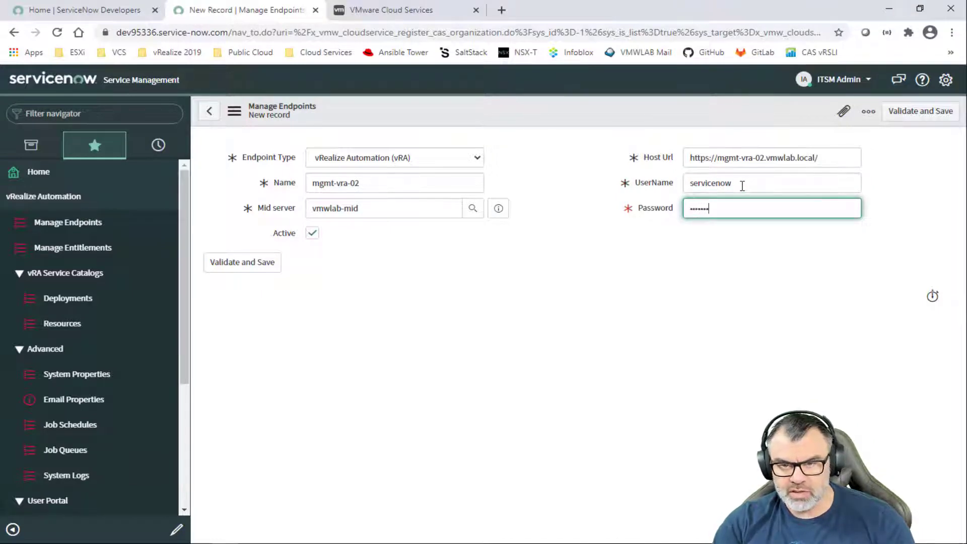
text(•)
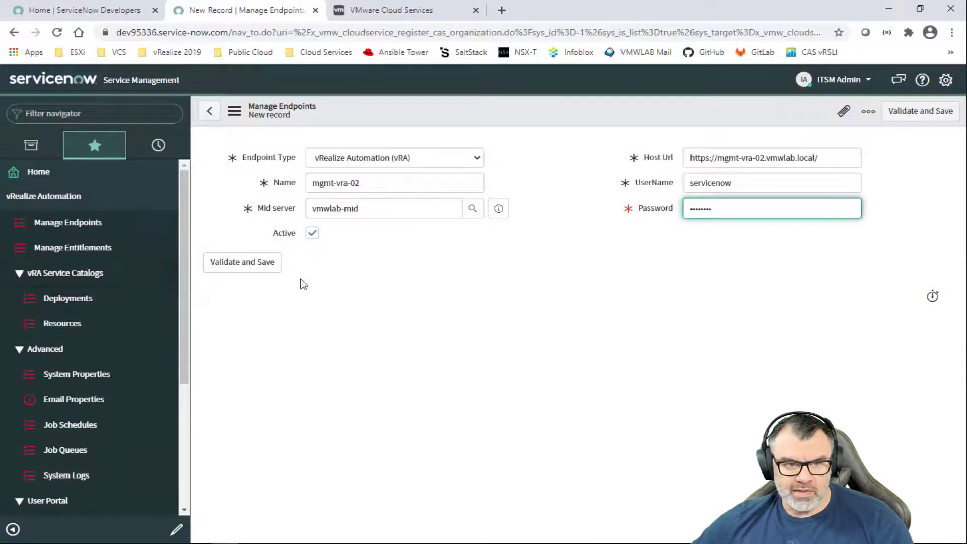
click(238, 268)
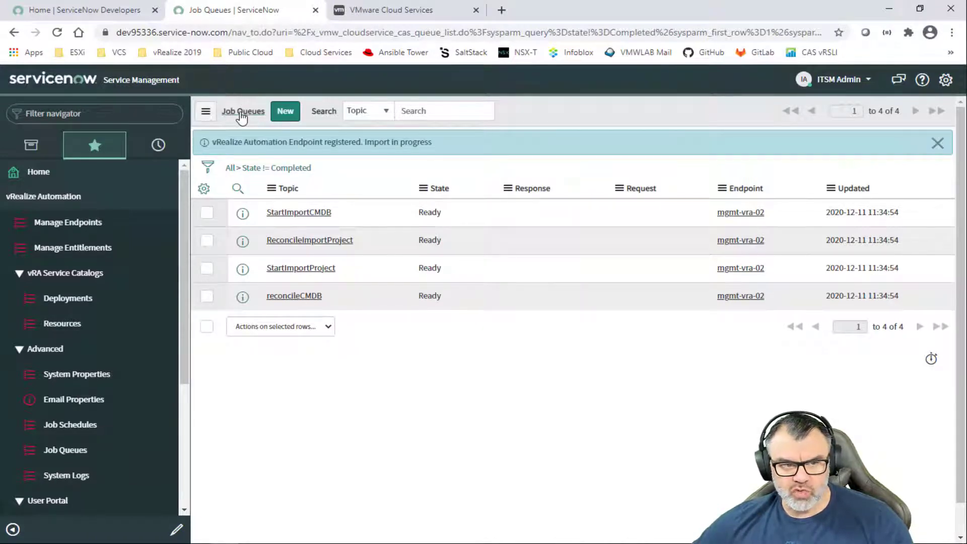
Monitor the endpoint's import by looking through the uncompleted jobs in Job Queues and repeatedly refreshing the list.
scroll(184, 216, down, 2)
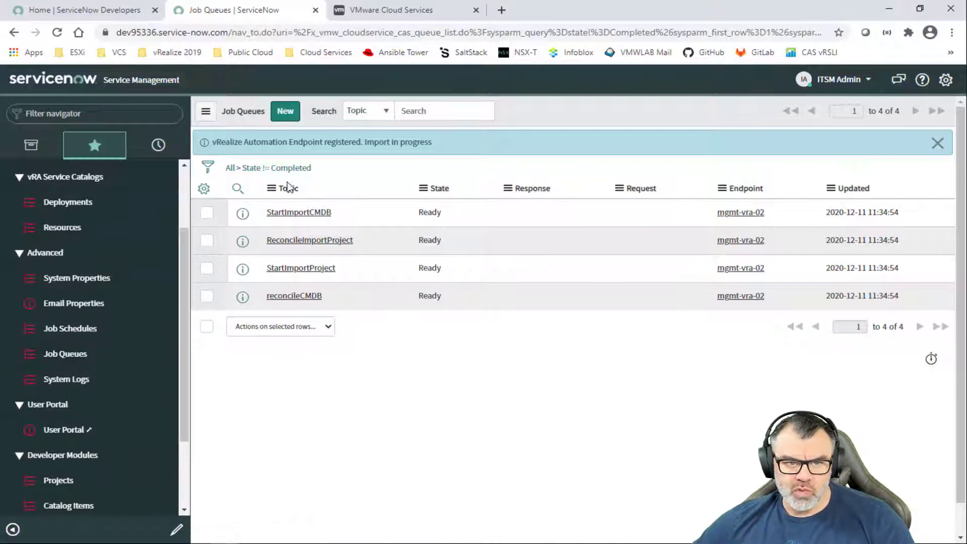
click(288, 169)
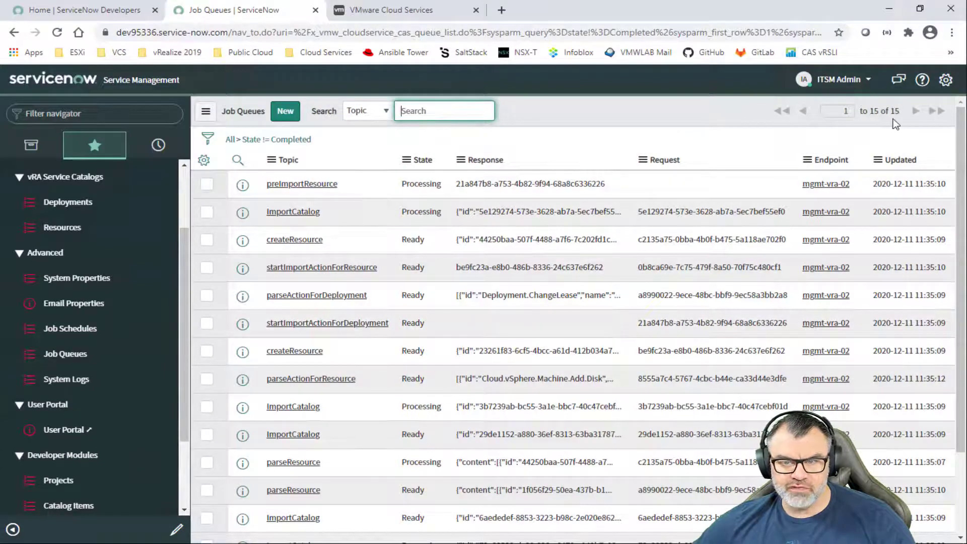
scroll(355, 348, down, 3)
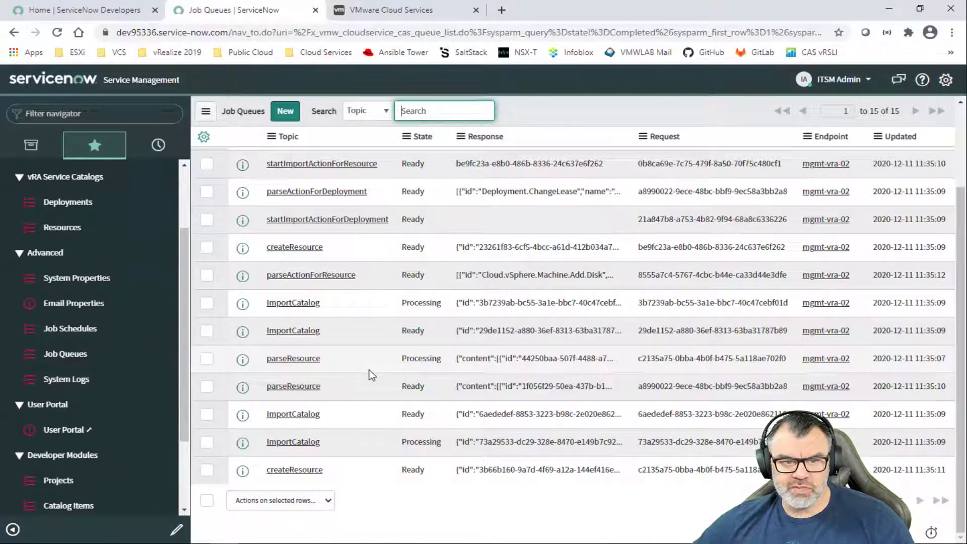
scroll(362, 375, up, 3)
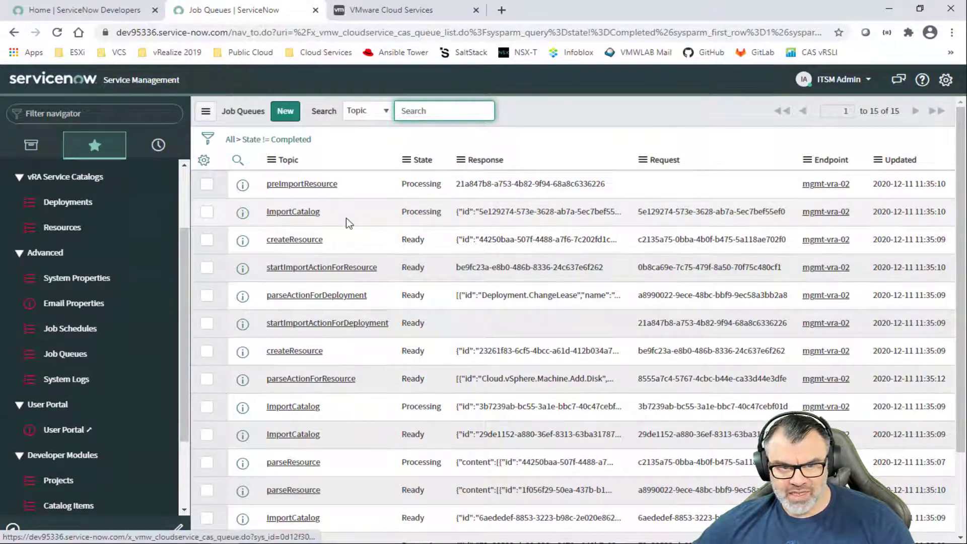
scroll(330, 361, down, 3)
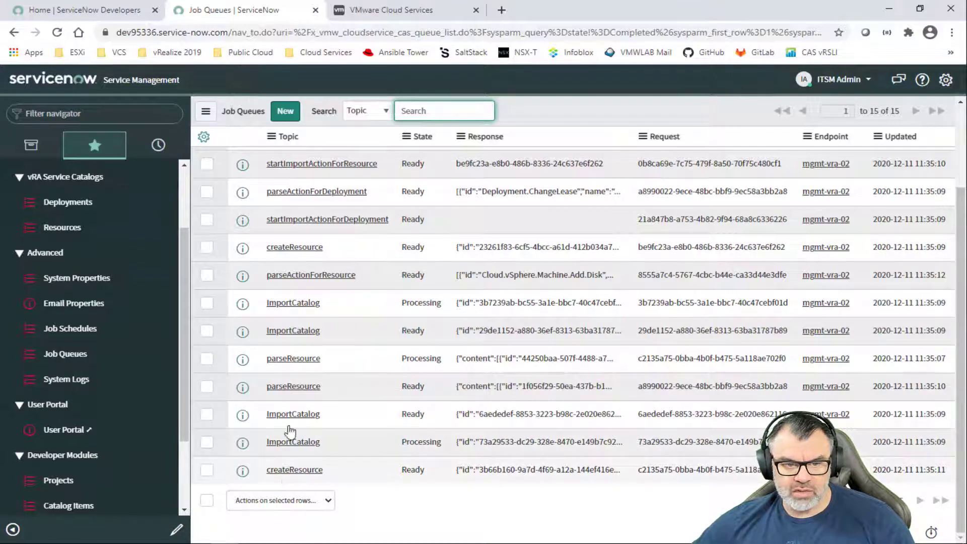
scroll(278, 186, up, 3)
click(298, 144)
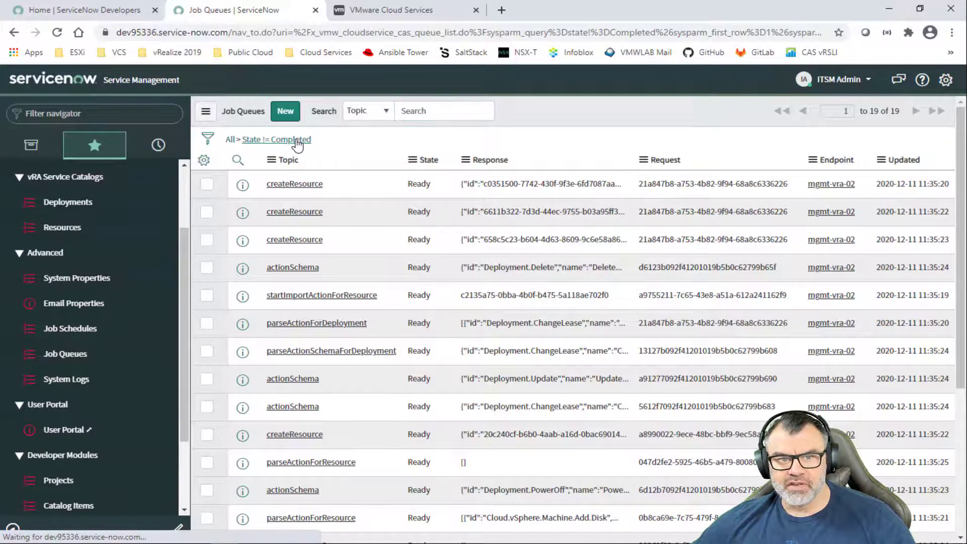
click(298, 143)
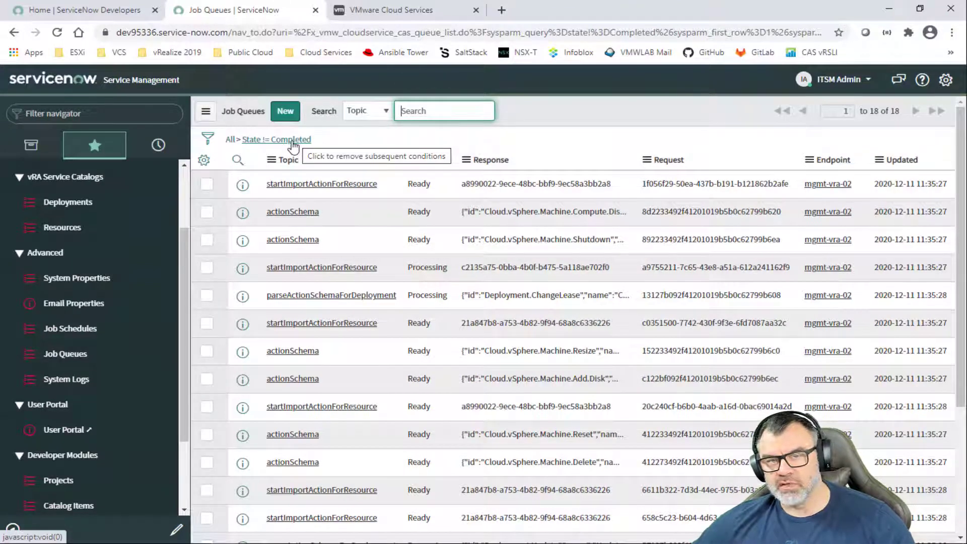
click(290, 144)
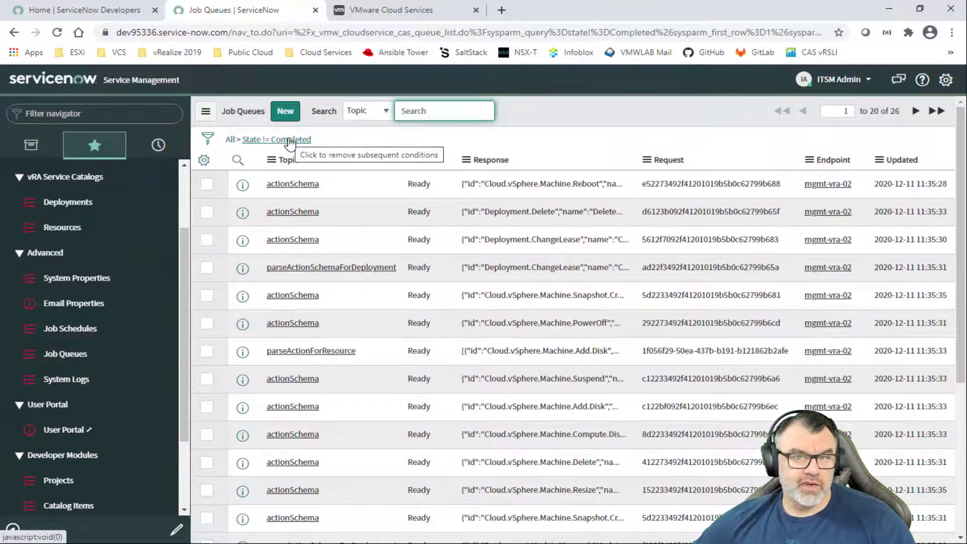
click(289, 143)
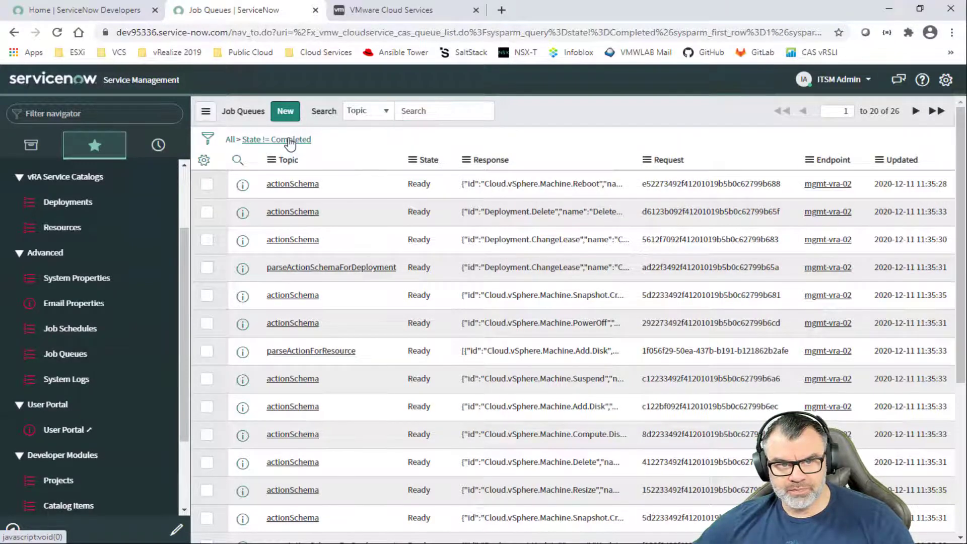
click(272, 143)
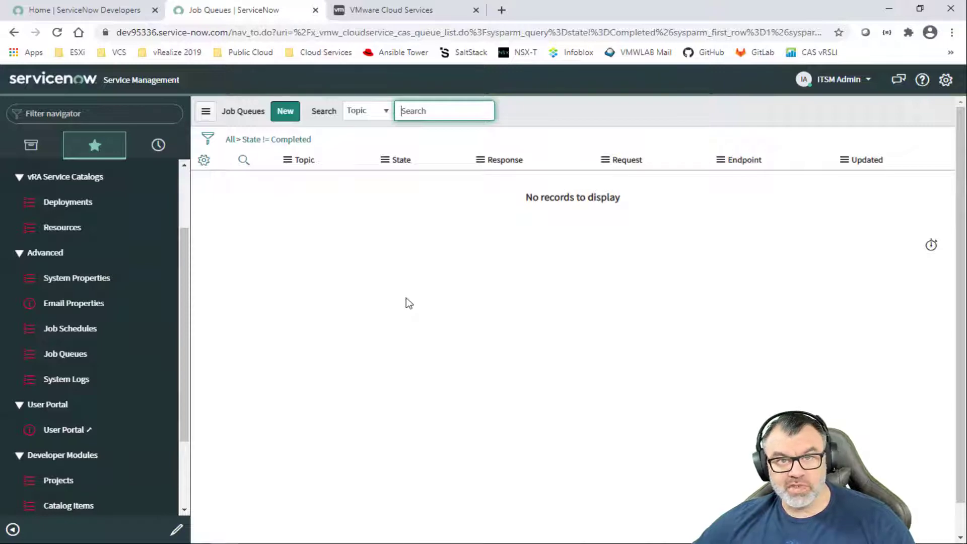
Check today's x_vmw_cloudservice entries in the System Logs for messages about the endpoint import.
click(80, 386)
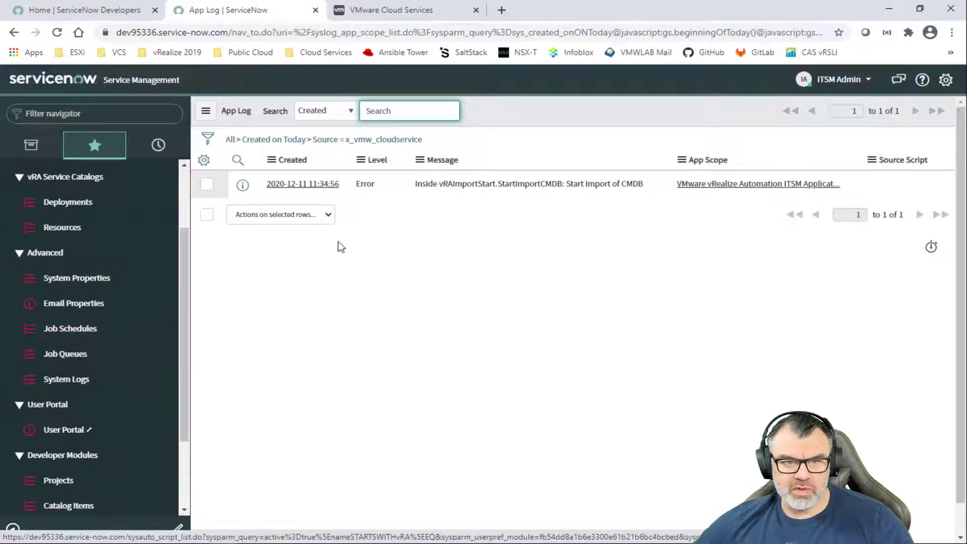
drag(393, 183, 707, 199)
click(669, 243)
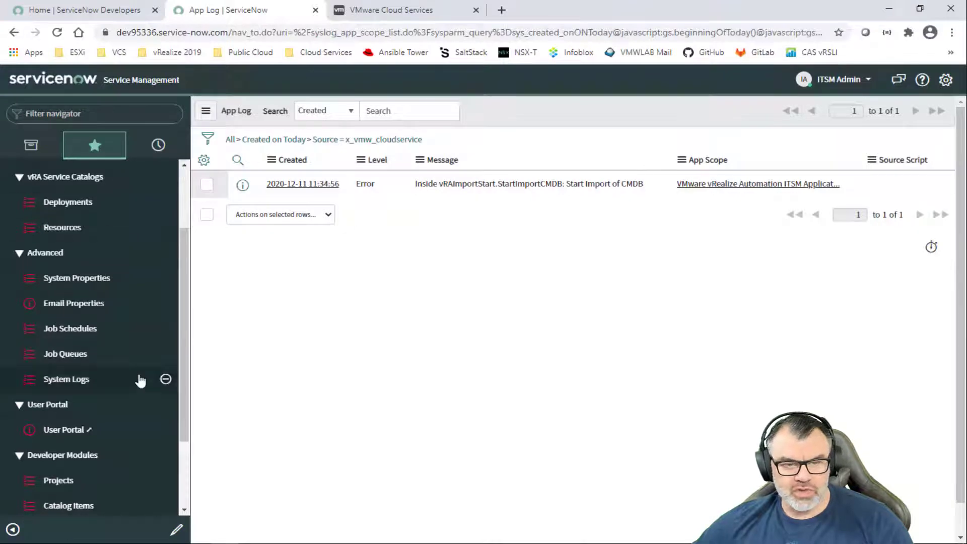
Start a new record in Manage Endpoints with type vRealize Automation Cloud (vRA Cloud) and name it vRA Cloud.
scroll(80, 373, up, 2)
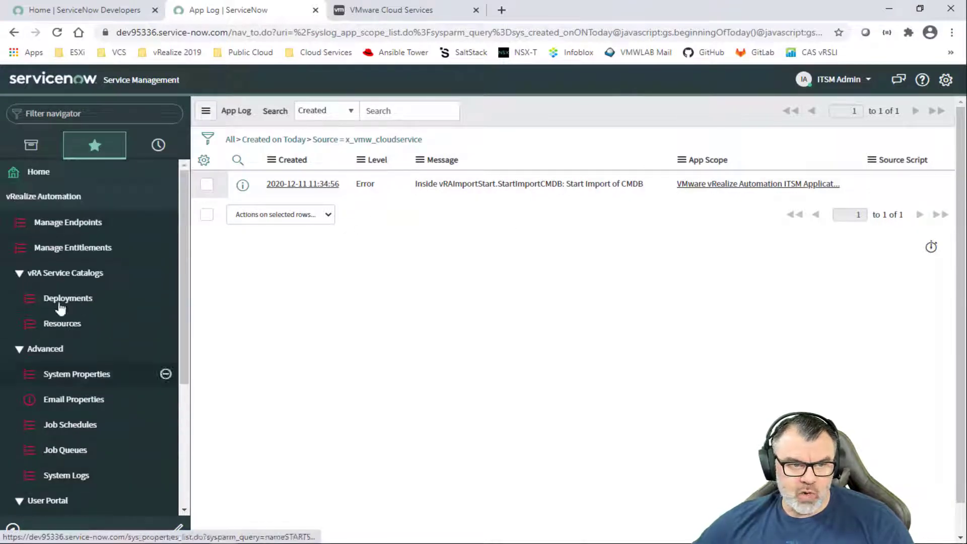
click(62, 229)
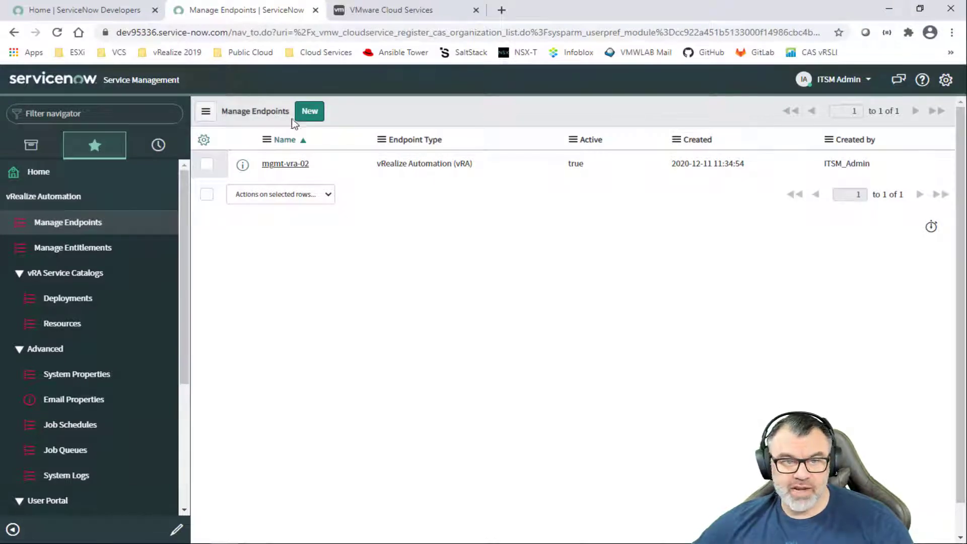
click(310, 113)
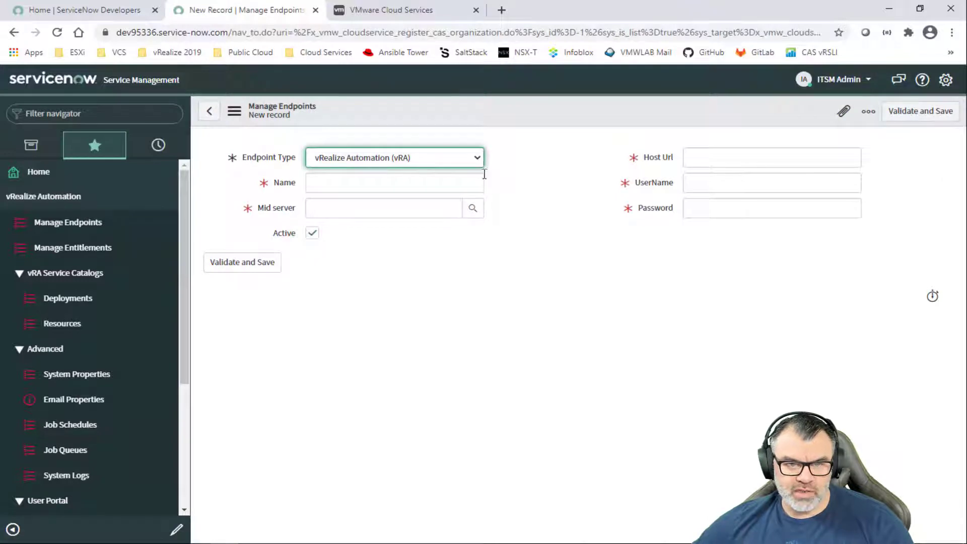
click(476, 159)
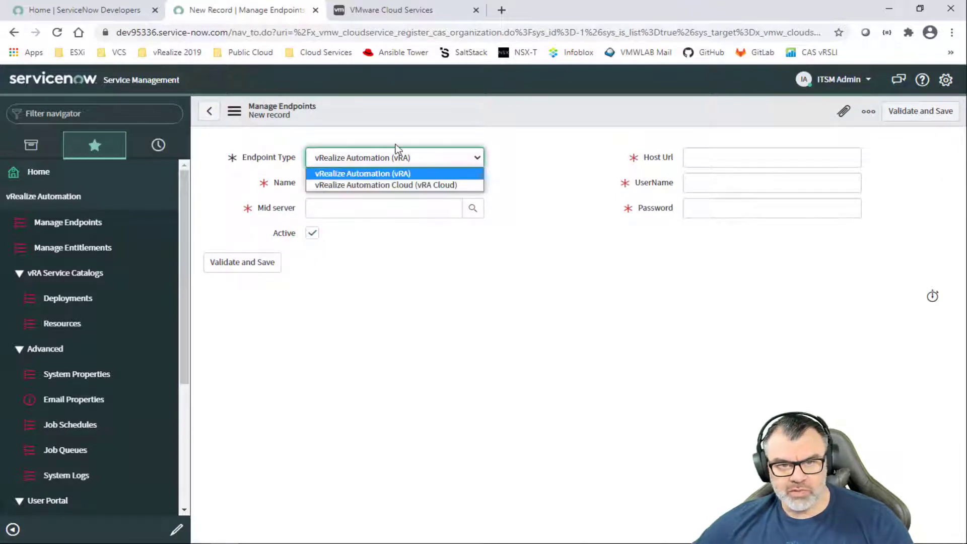
click(415, 184)
click(372, 185)
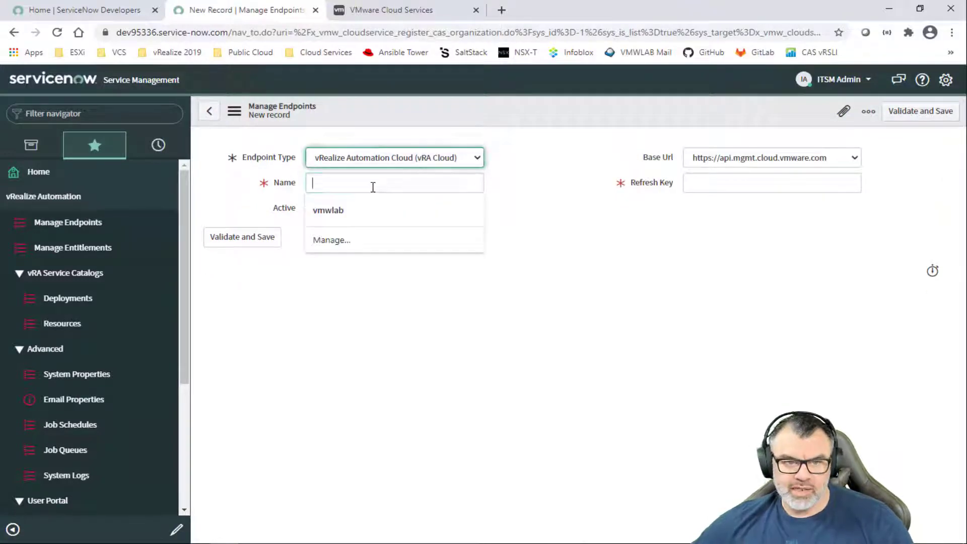
text(vRA Cloud)
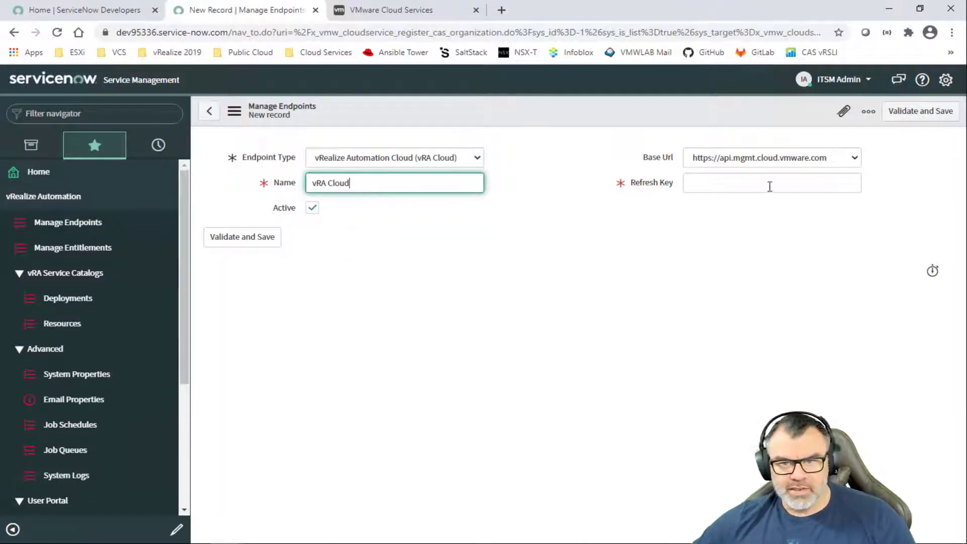
click(854, 159)
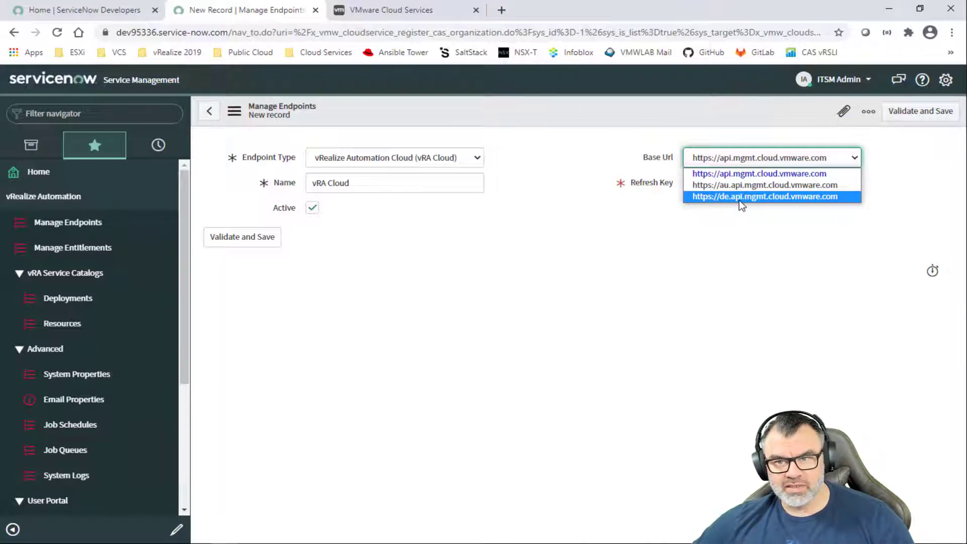
click(694, 254)
click(715, 183)
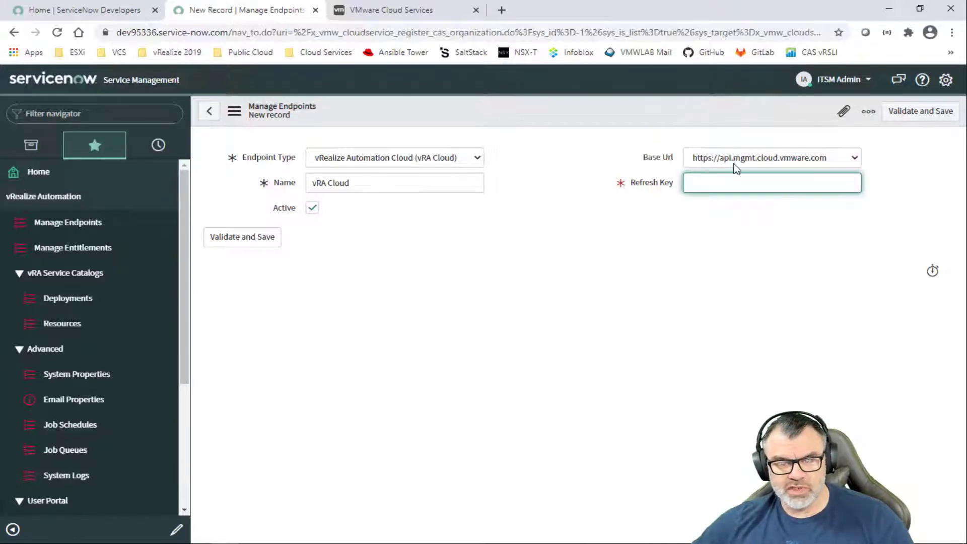
right_click(699, 185)
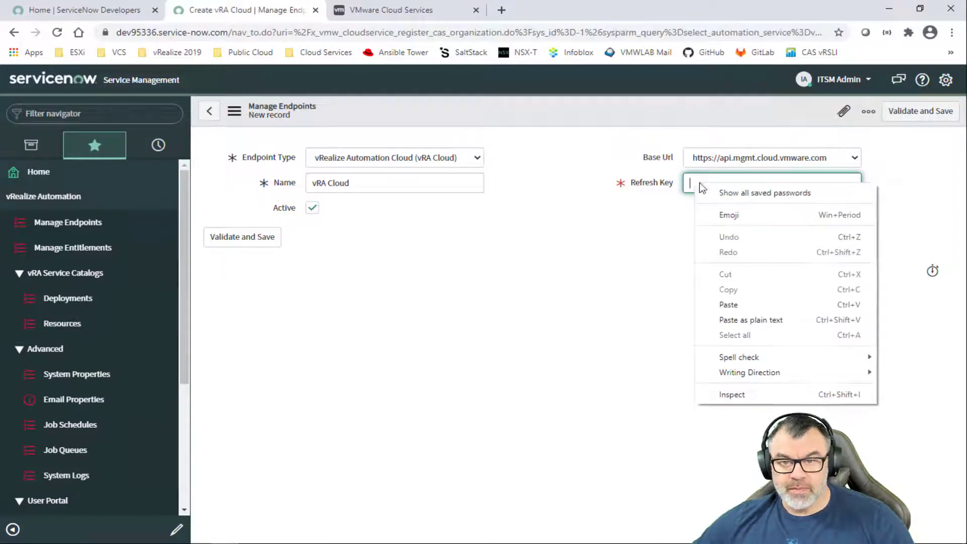
click(728, 304)
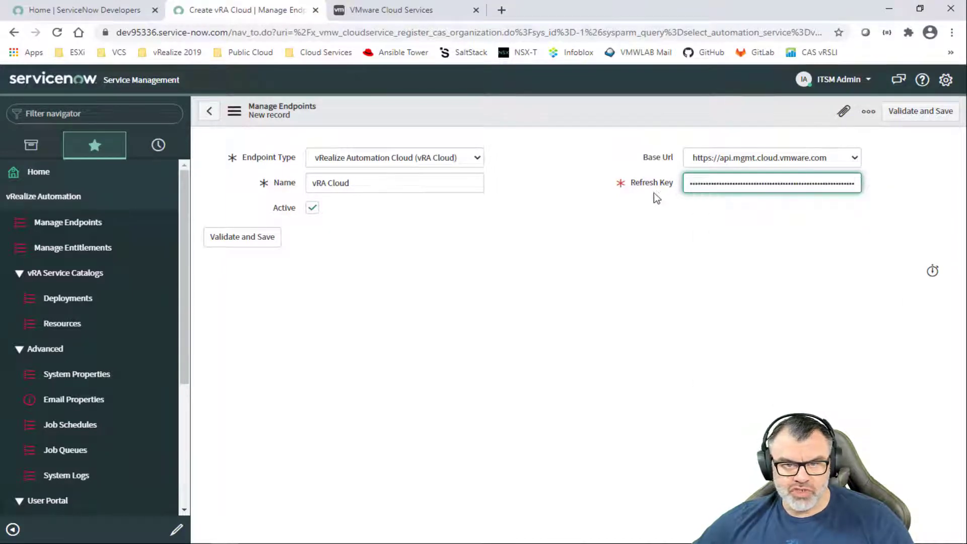
click(219, 242)
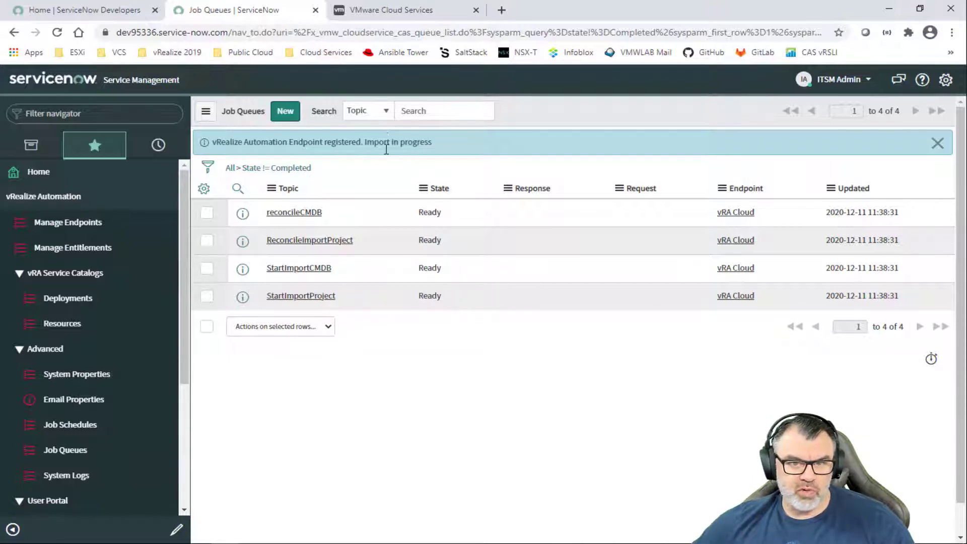
Monitor the vRA Cloud endpoint's import by repeatedly refreshing the list of uncompleted jobs in Job Queues.
drag(441, 143, 348, 141)
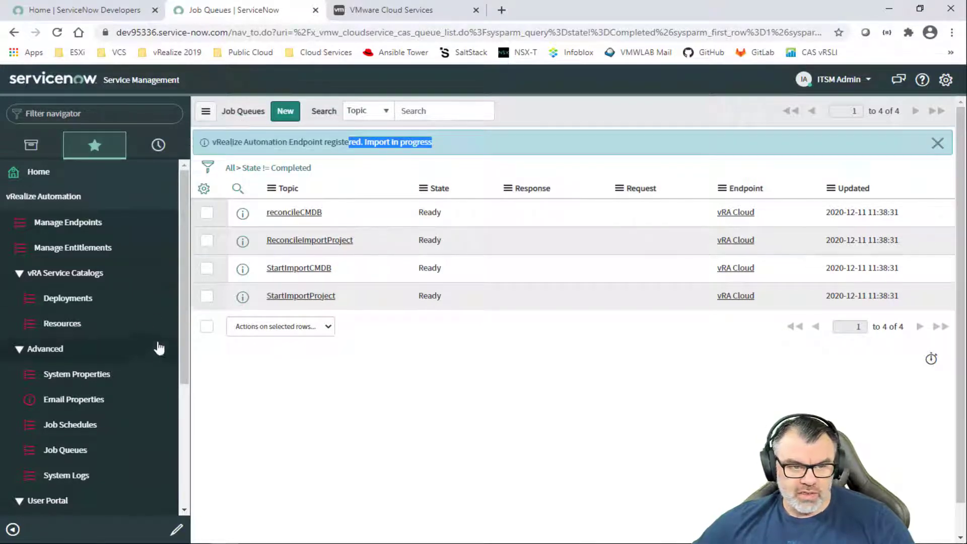
click(274, 167)
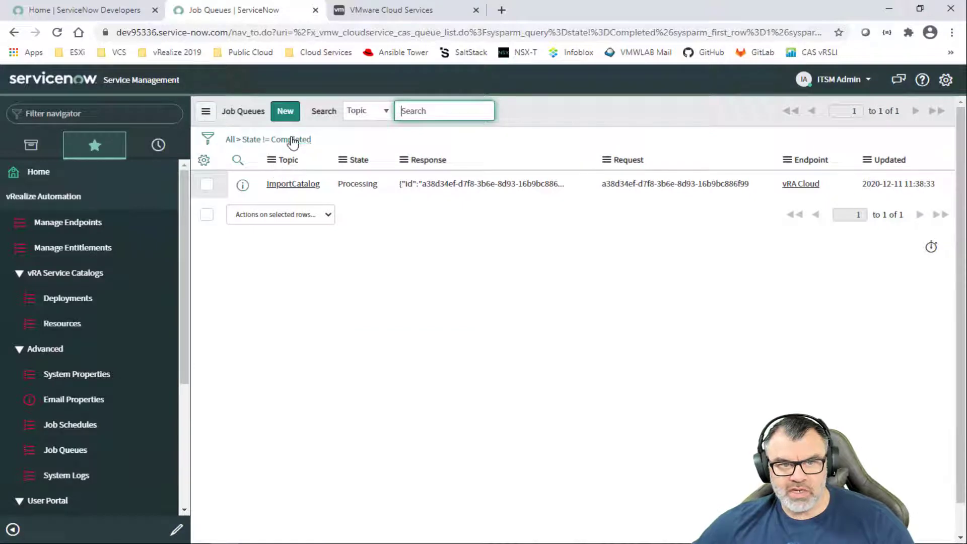
click(294, 143)
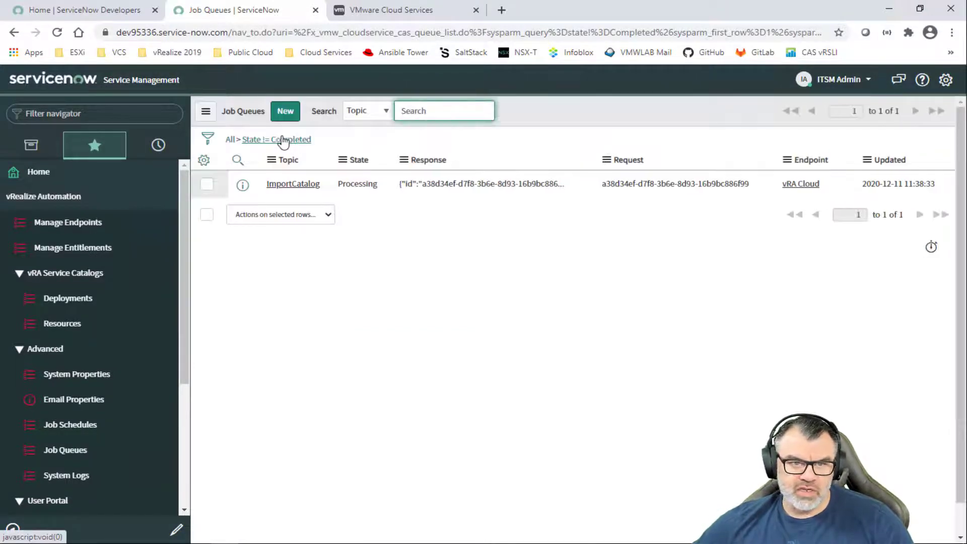
click(280, 148)
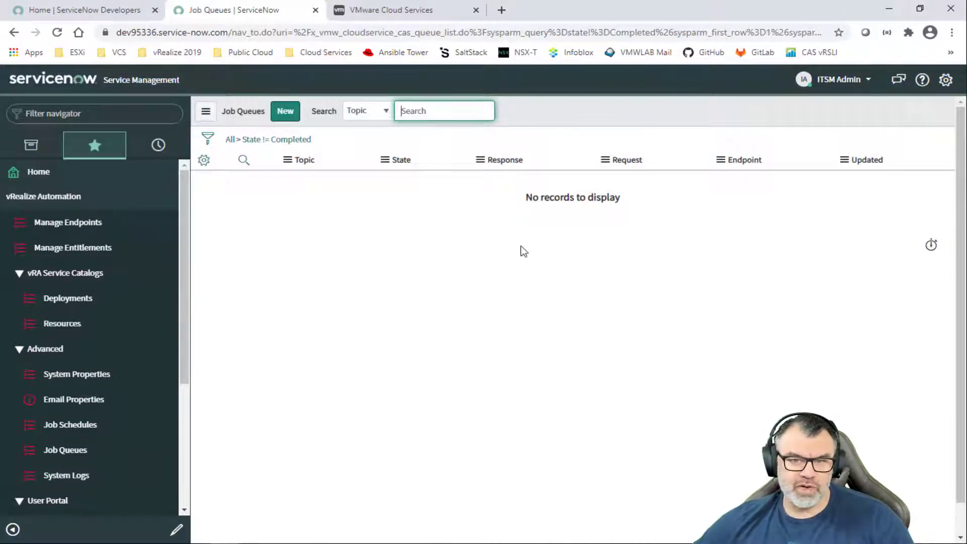
click(504, 196)
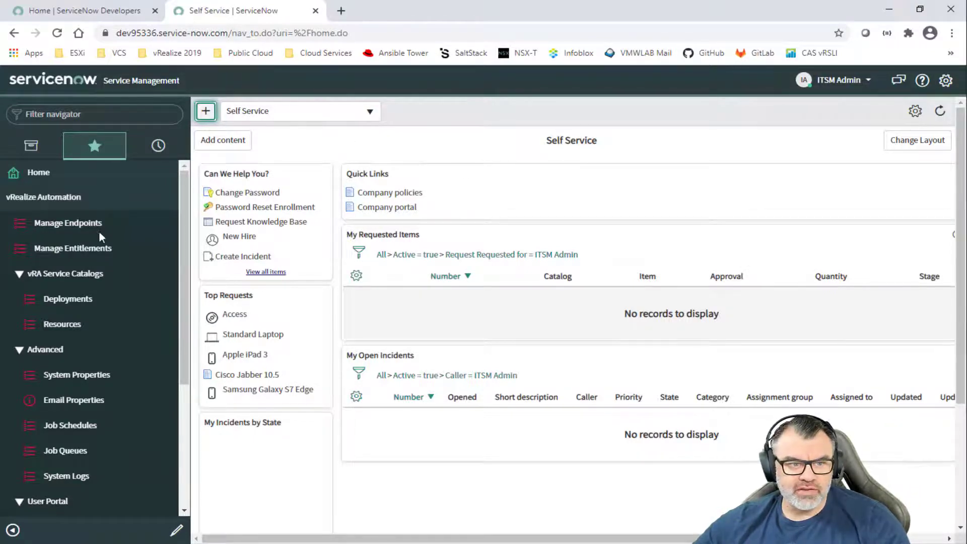
Start a new record in Manage Entitlements and name it vRA ITSM_User Entitlement, leaving the description empty.
click(95, 146)
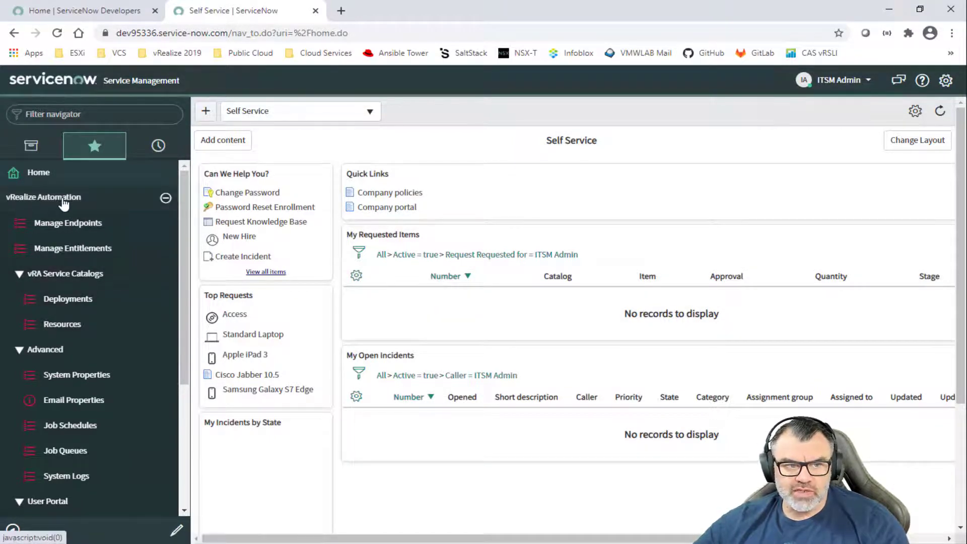
click(69, 252)
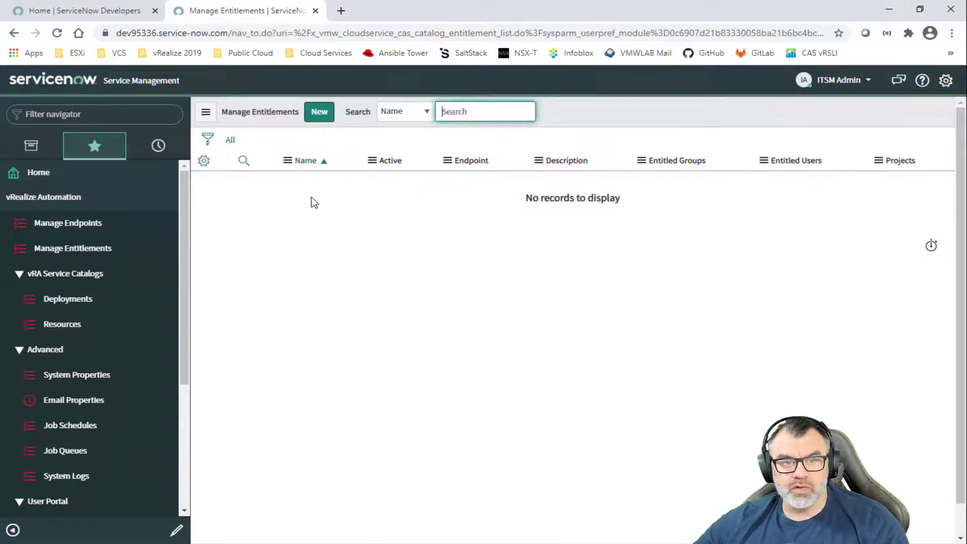
click(318, 112)
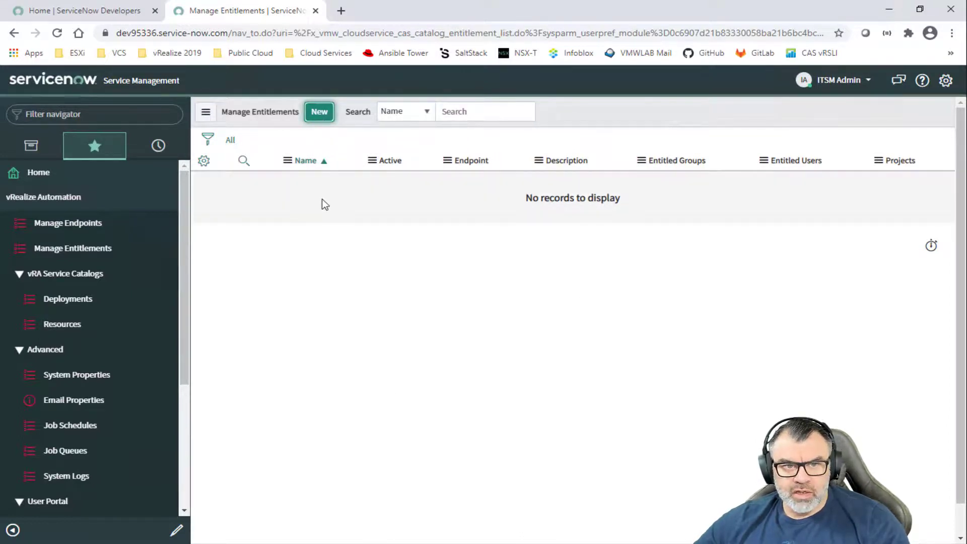
click(339, 160)
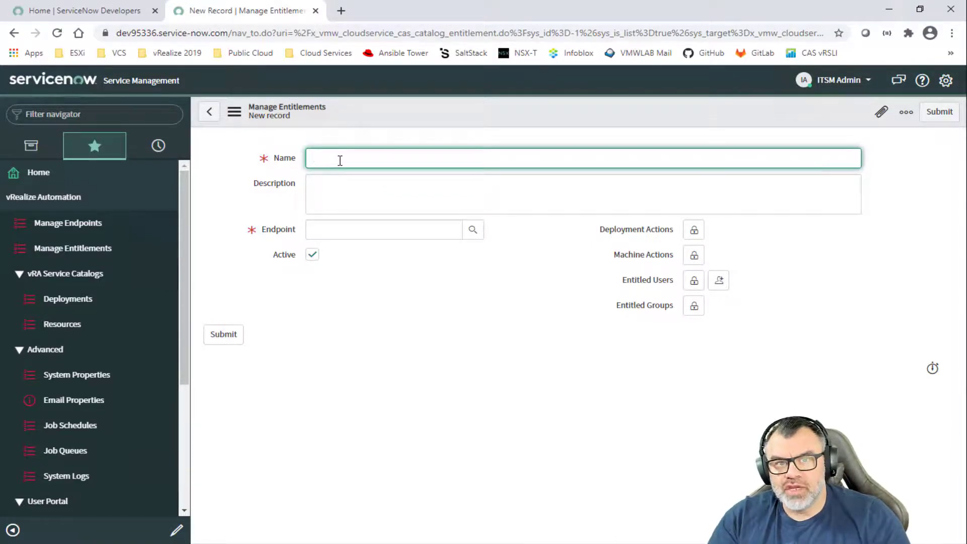
text(vRA ITSM)
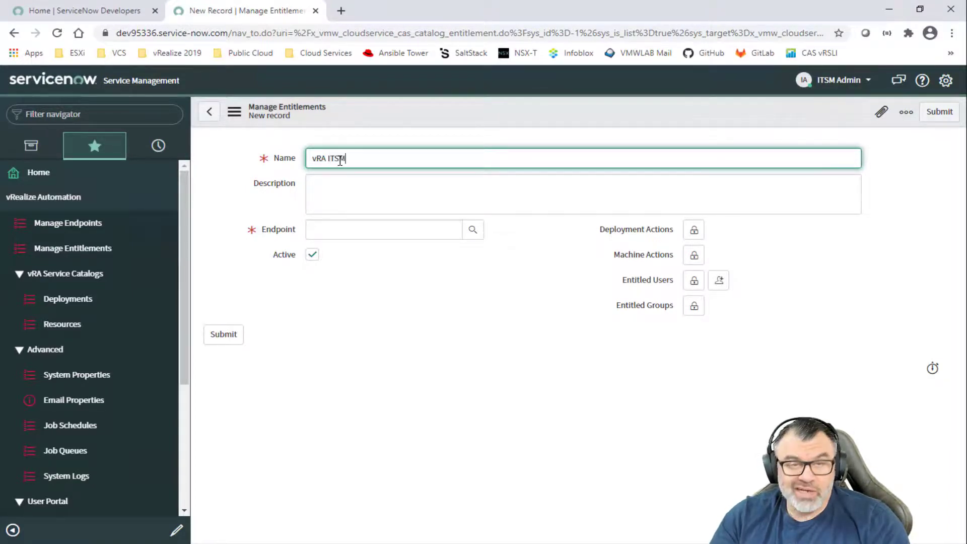
text(User)
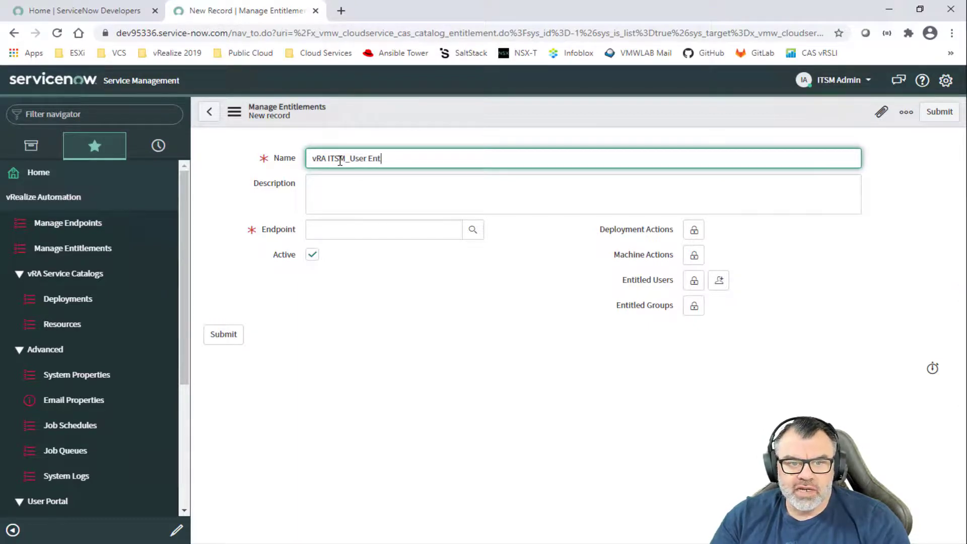
text(Entitlement)
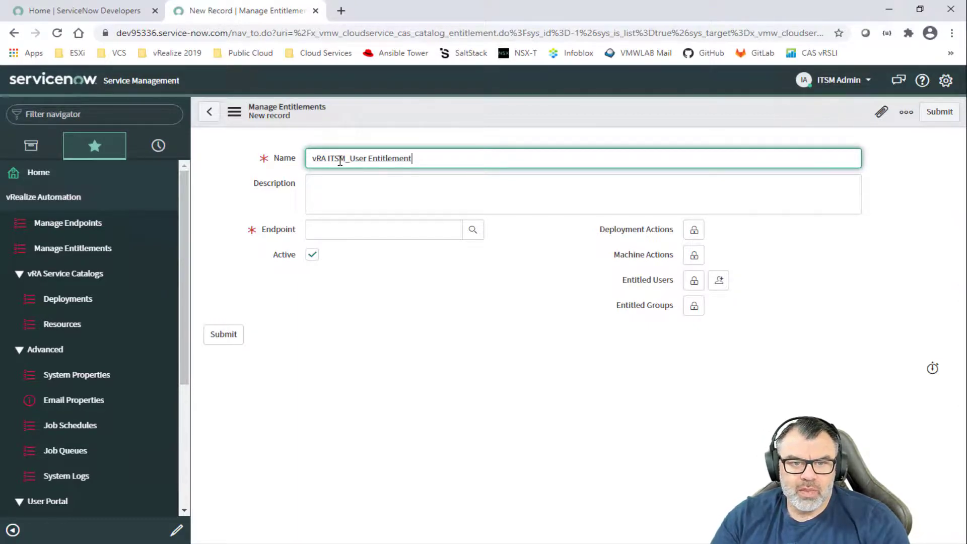
click(308, 198)
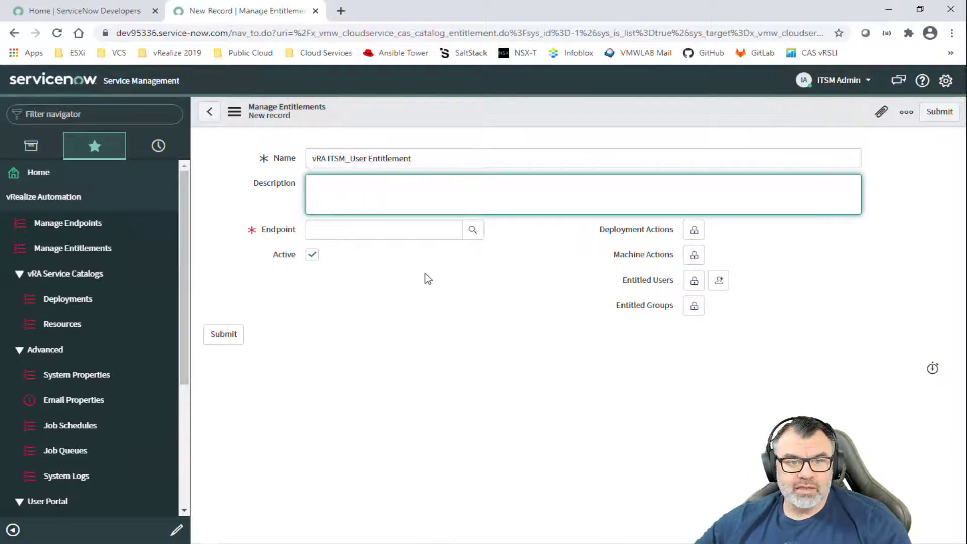
Select mgmt-vra-02 as the entitlement's Endpoint and add vmwlab to its Projects.
click(472, 231)
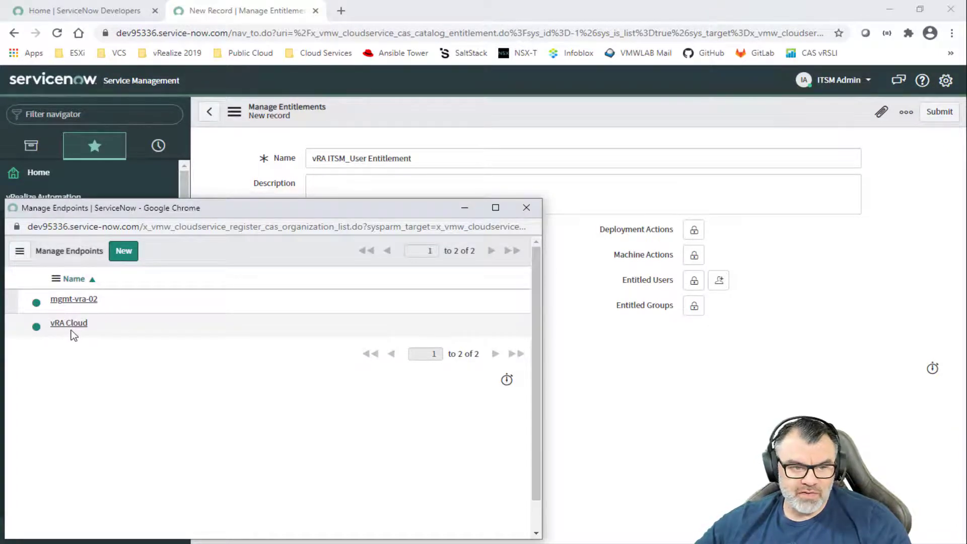
click(83, 300)
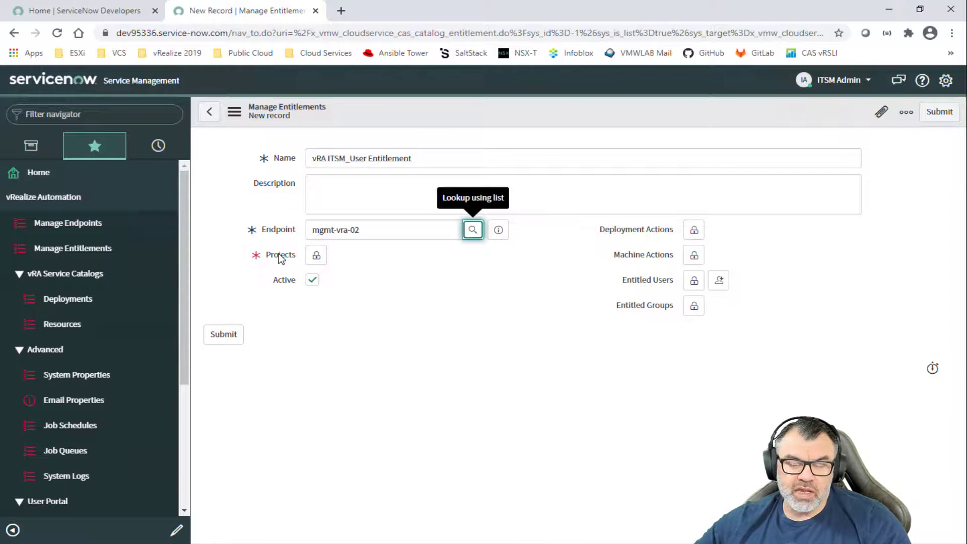
click(316, 255)
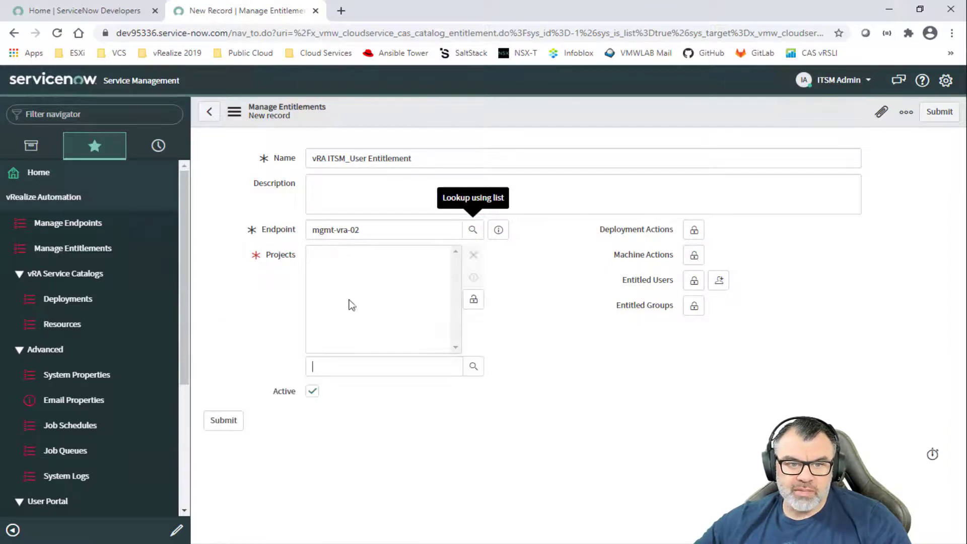
click(473, 366)
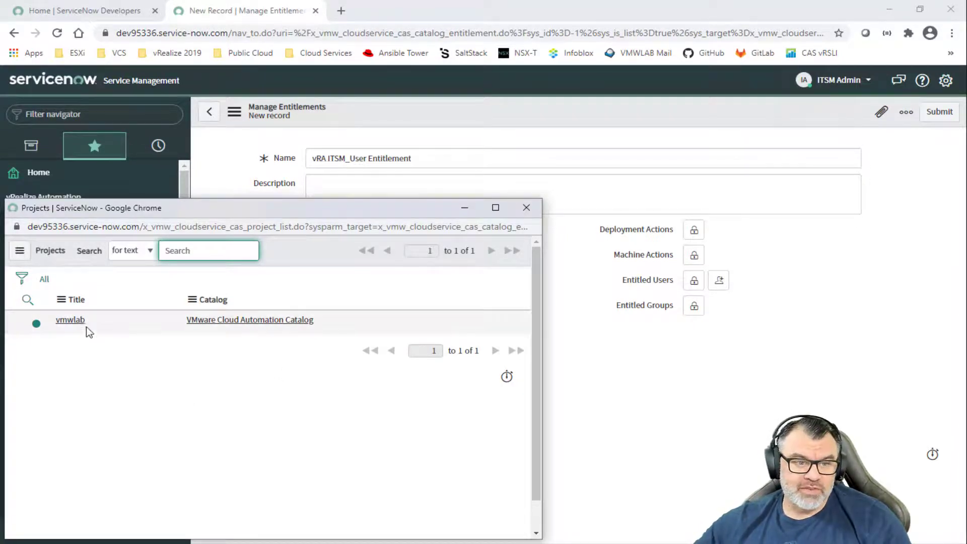
click(71, 322)
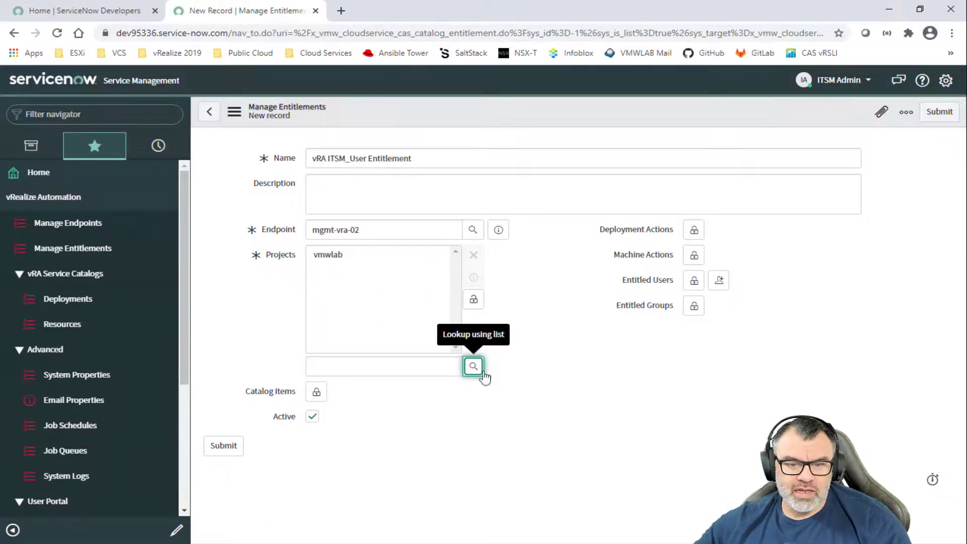
Add Cloud Agnostic Base to the entitlement's Catalog Items.
click(316, 391)
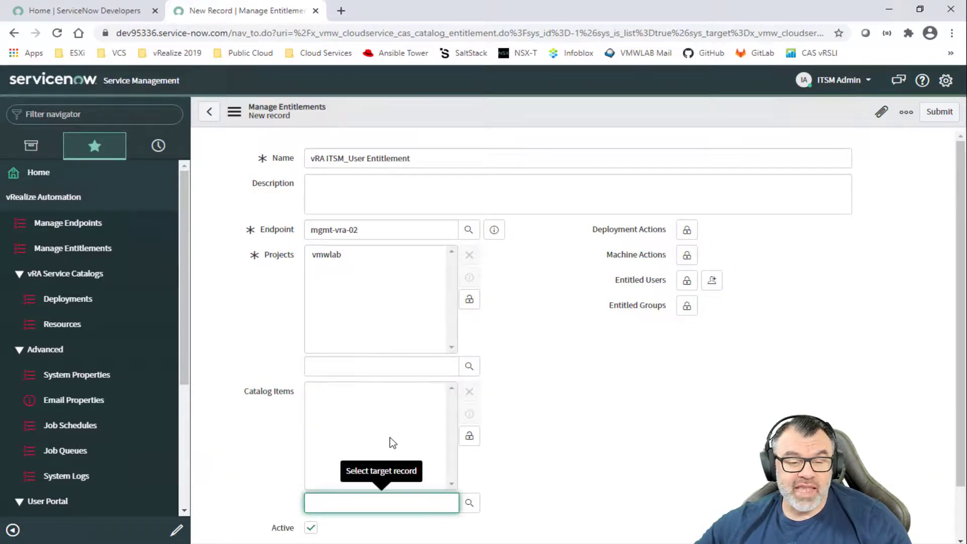
click(470, 507)
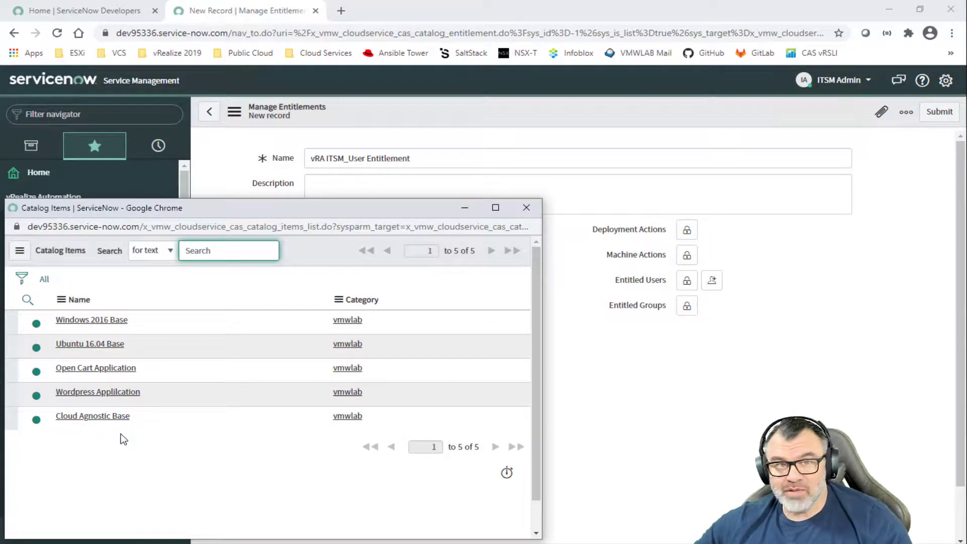
click(87, 417)
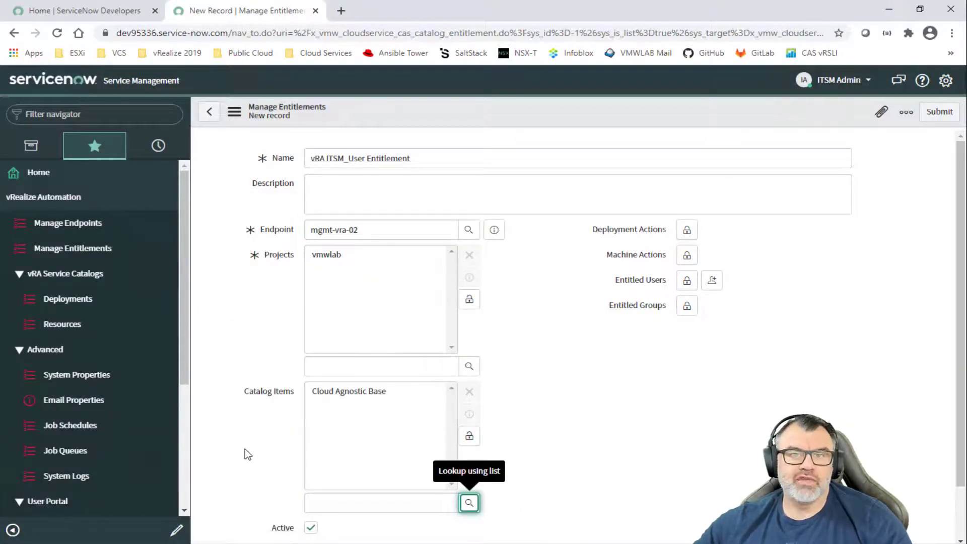
scroll(256, 446, down, 1)
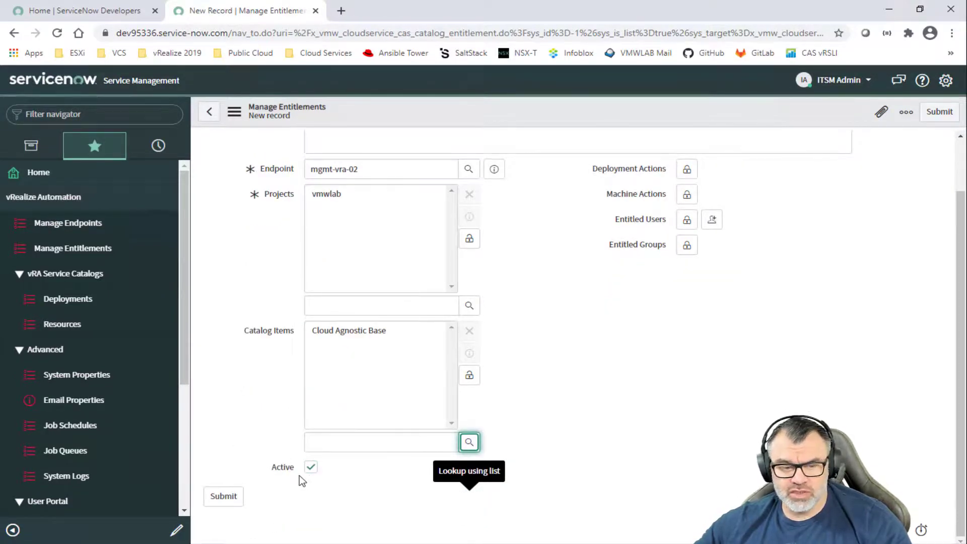
Add Update, Power Off, Delete, Change Lease and Power On to the entitlement's Deployment Actions.
scroll(665, 391, up, 1)
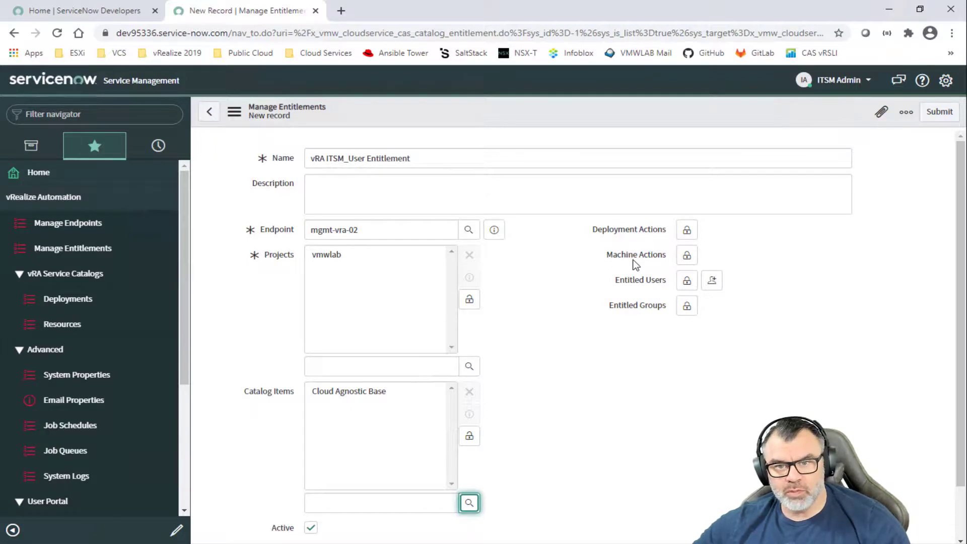
click(687, 231)
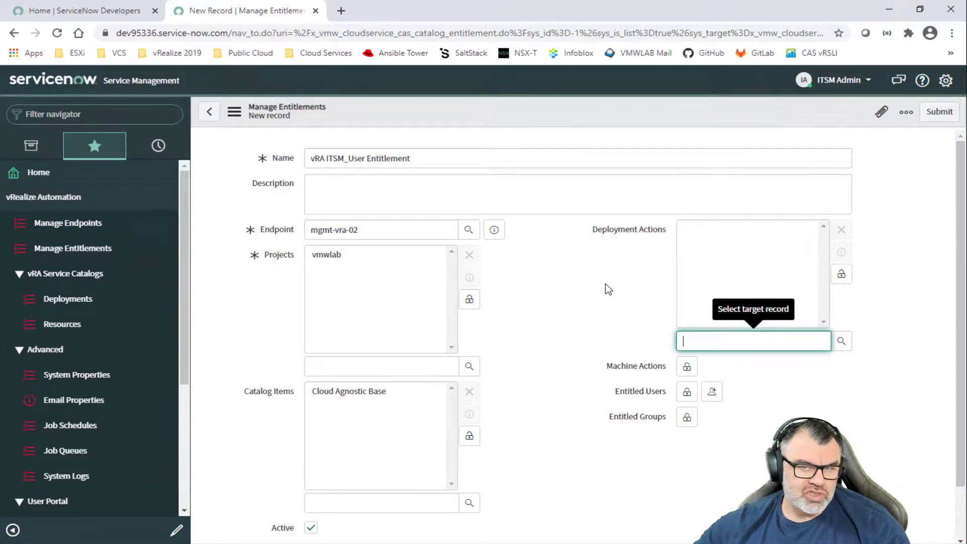
click(840, 343)
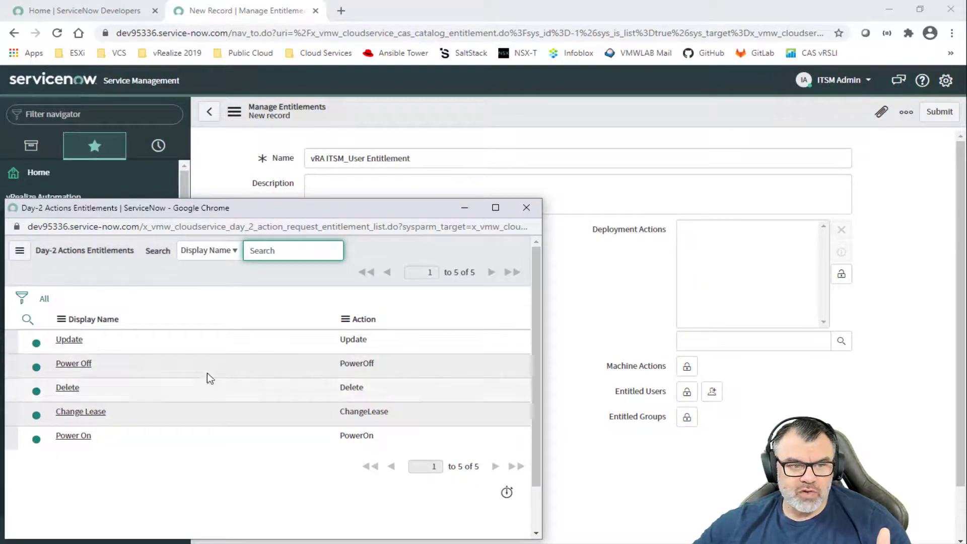
click(67, 340)
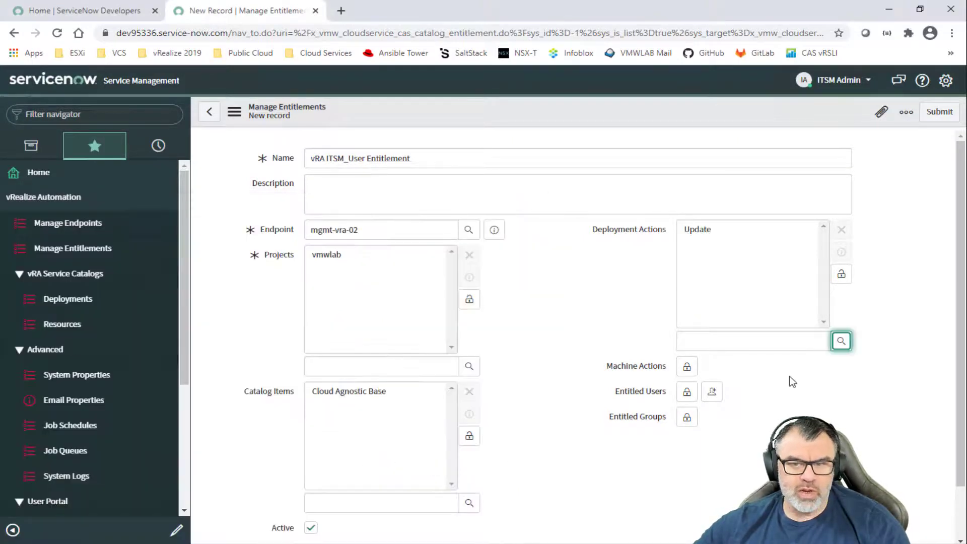
click(840, 341)
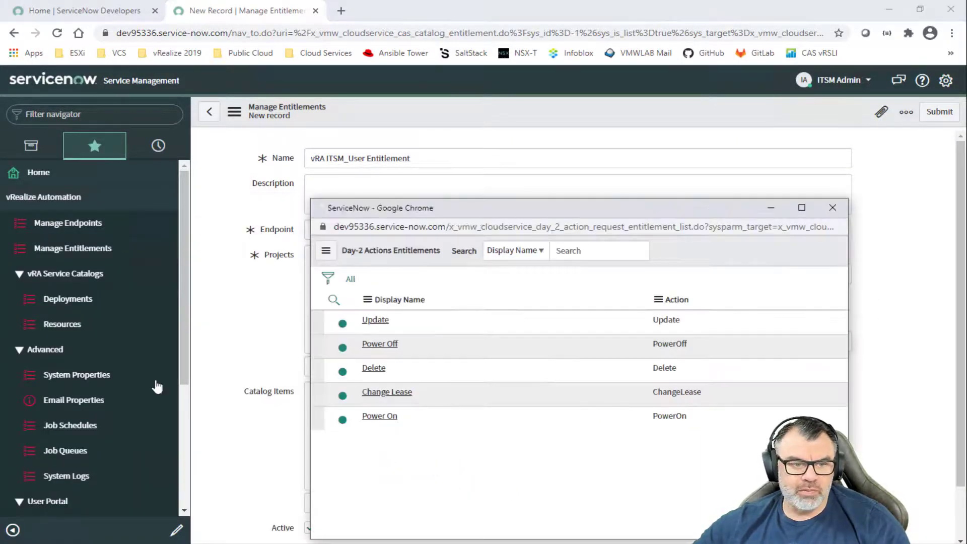
click(378, 363)
click(839, 339)
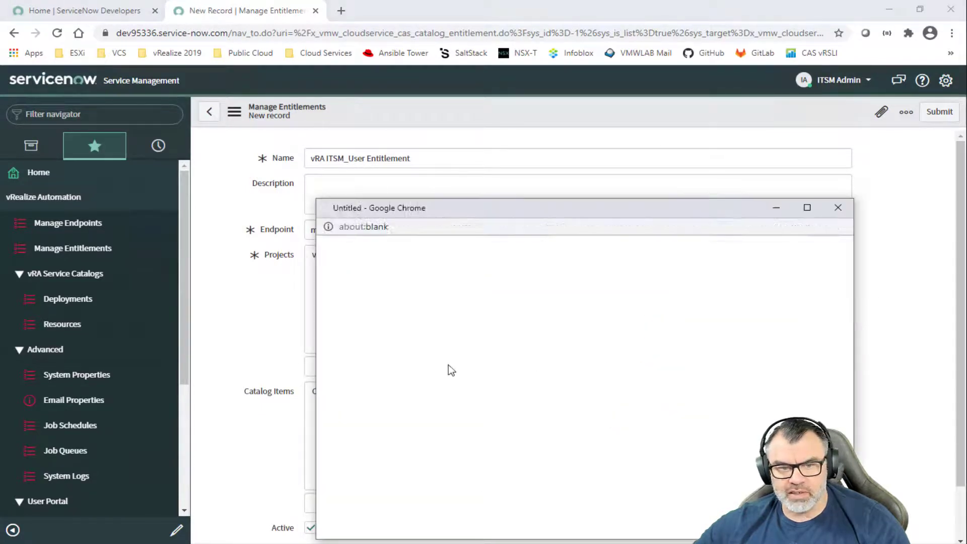
click(377, 388)
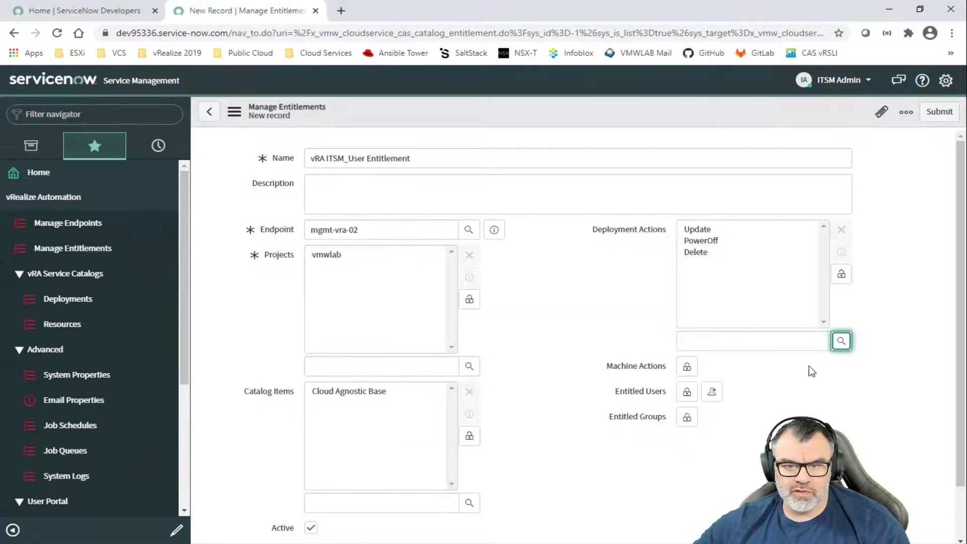
click(841, 341)
click(377, 411)
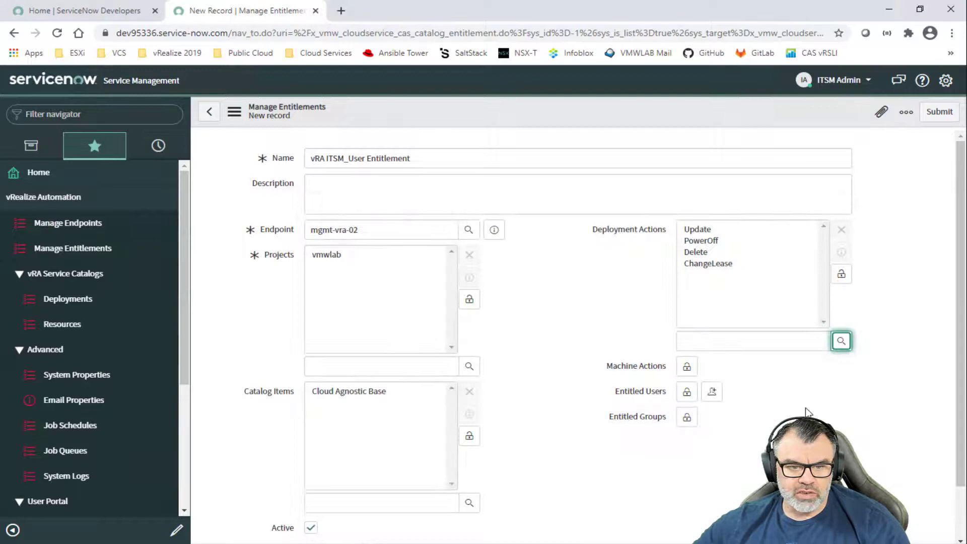
click(841, 341)
click(377, 436)
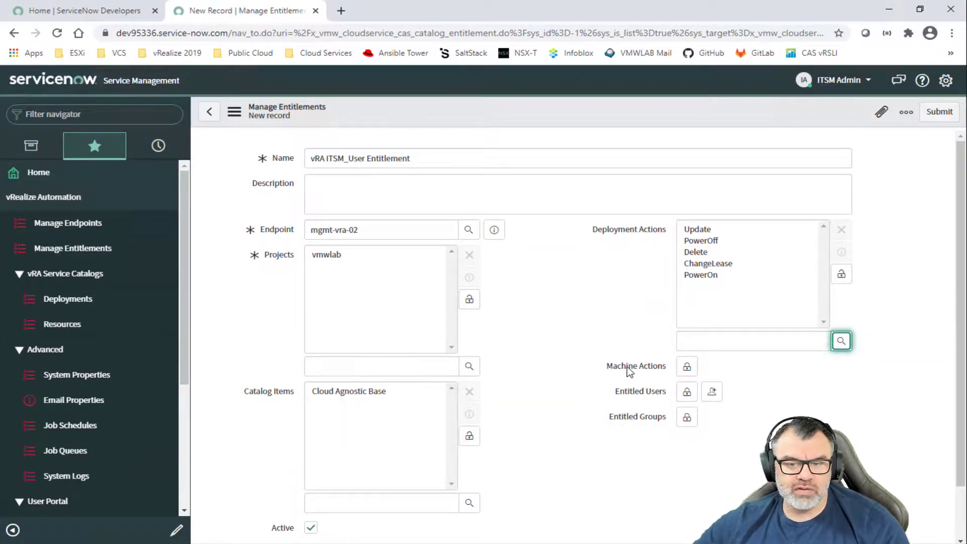
Add Compute Relocate, Add Disk and Power On to the entitlement's Machine Actions.
click(686, 367)
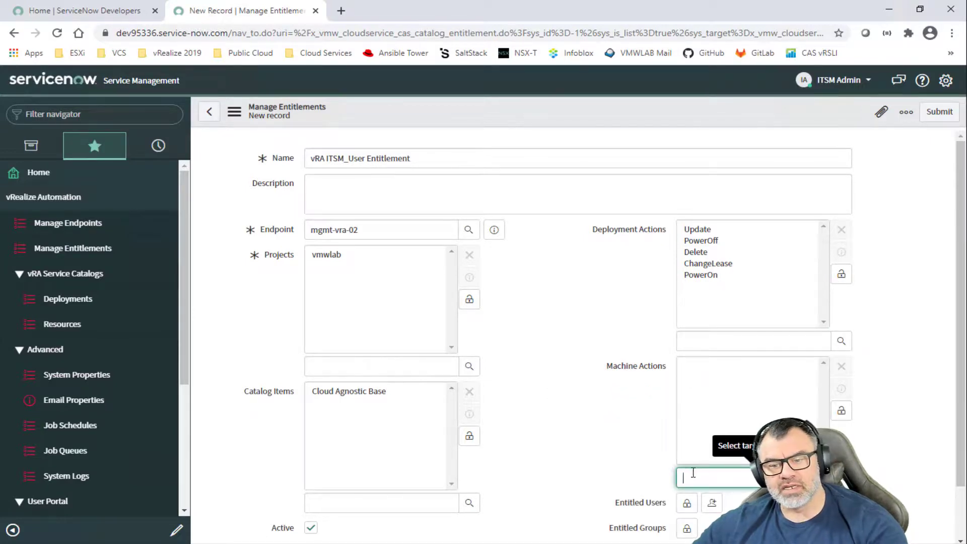
click(840, 477)
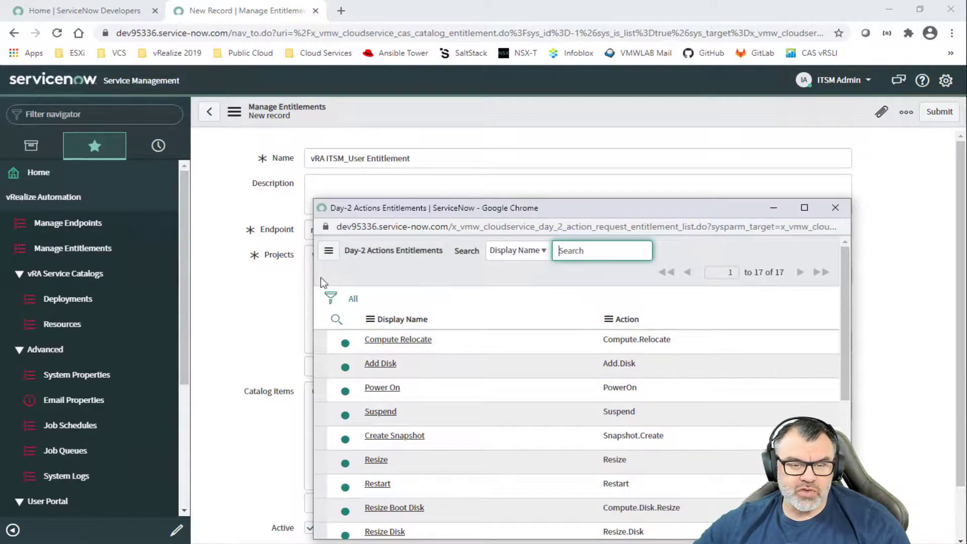
scroll(384, 373, down, 5)
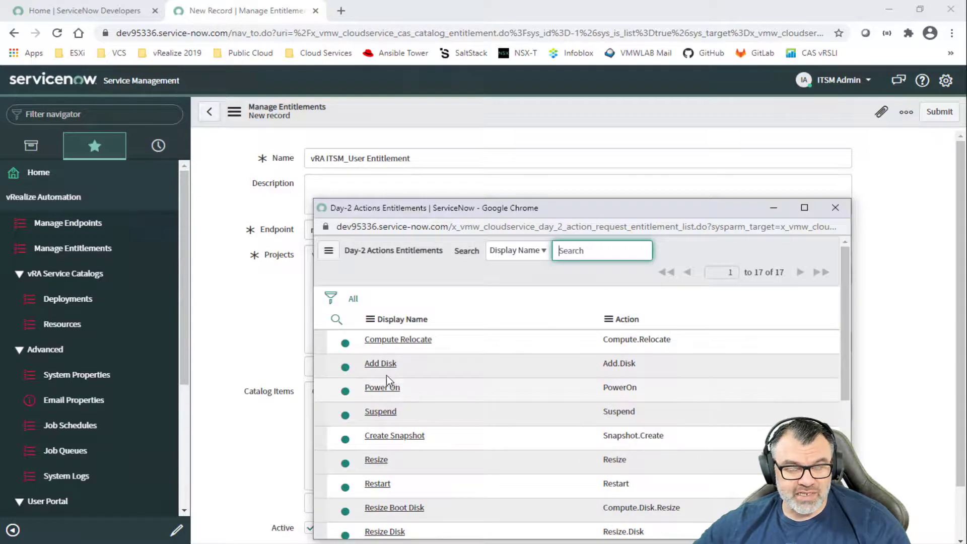
click(400, 340)
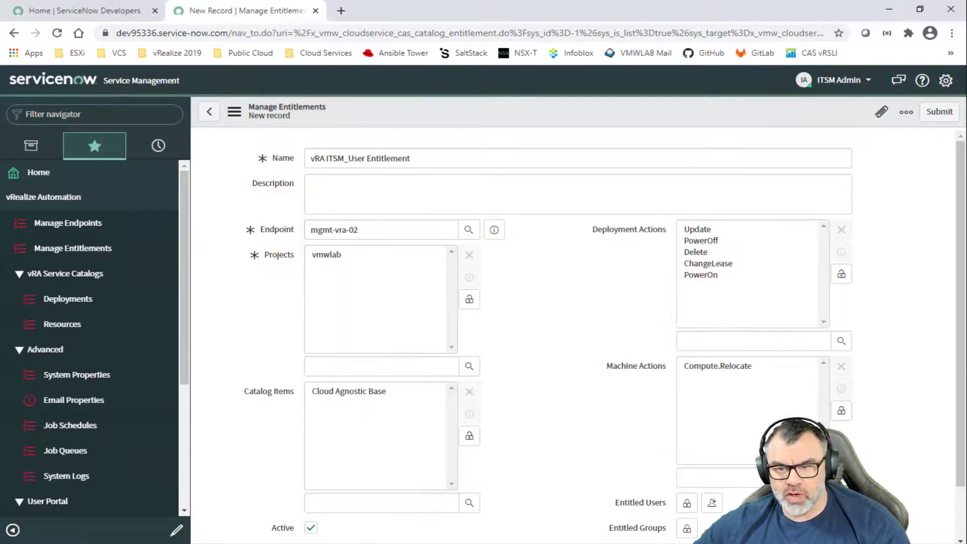
click(841, 477)
click(385, 366)
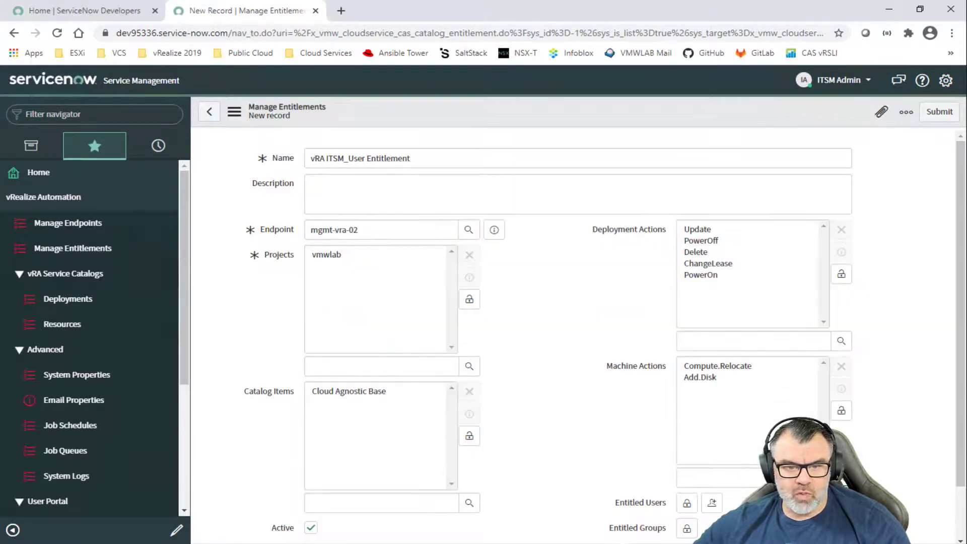
click(841, 478)
click(361, 389)
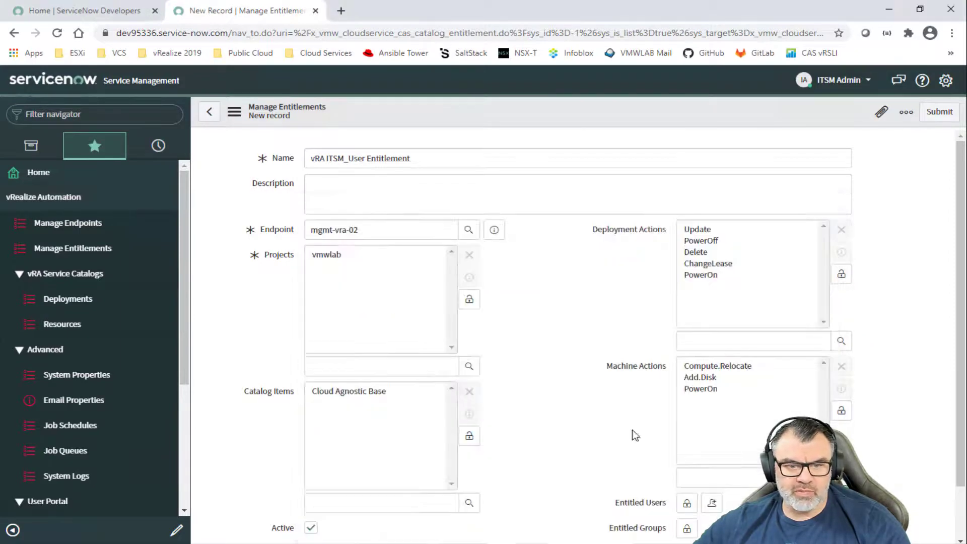
Add Suspend, Create Snapshot, Resize and Restart to the entitlement's Machine Actions.
click(841, 477)
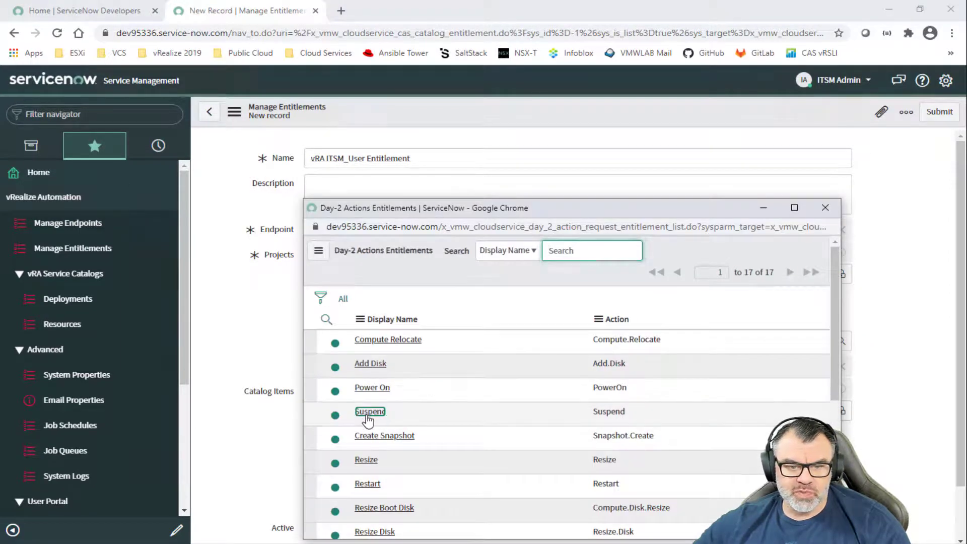
click(367, 415)
click(841, 477)
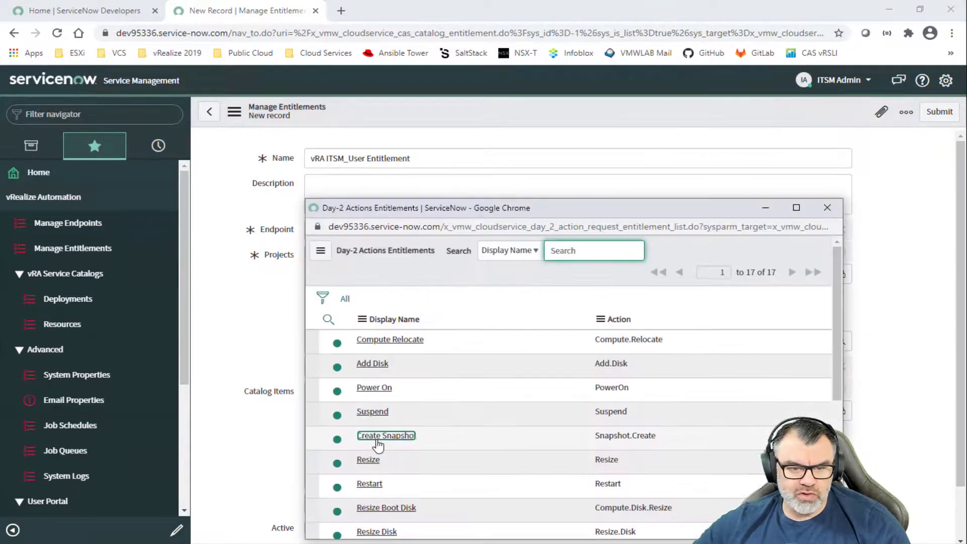
click(385, 437)
click(841, 477)
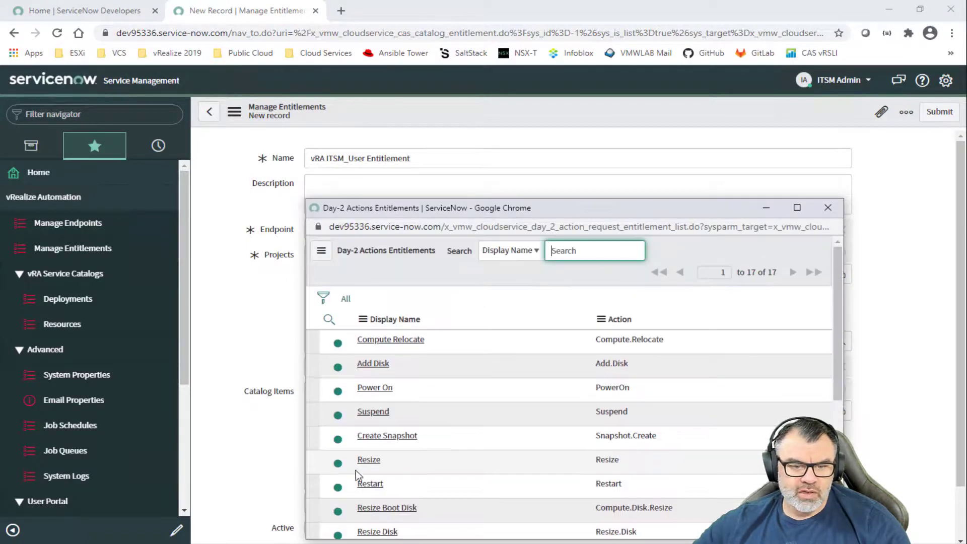
click(366, 457)
click(841, 478)
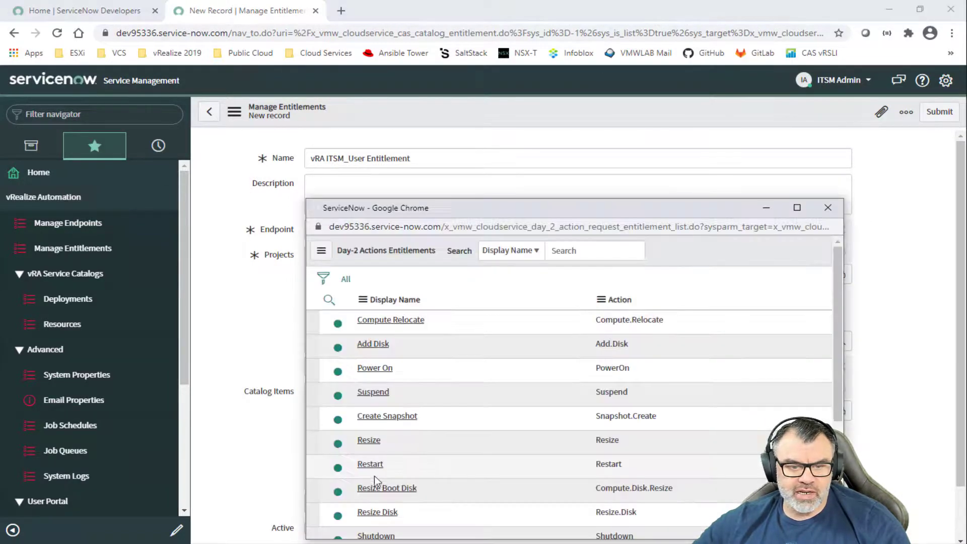
click(367, 484)
Add Resize Boot Disk and Resize Disk to the entitlement's Machine Actions.
click(840, 477)
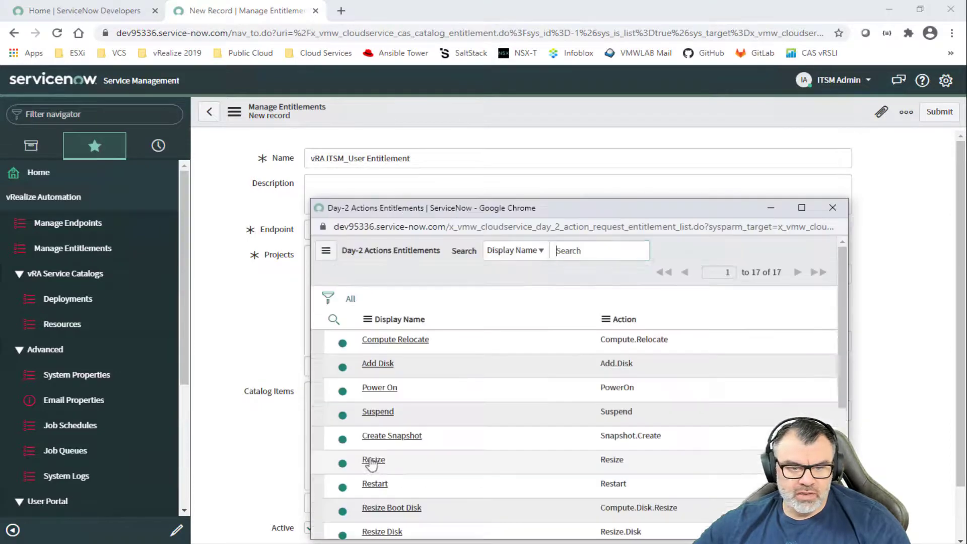
scroll(382, 418, down, 3)
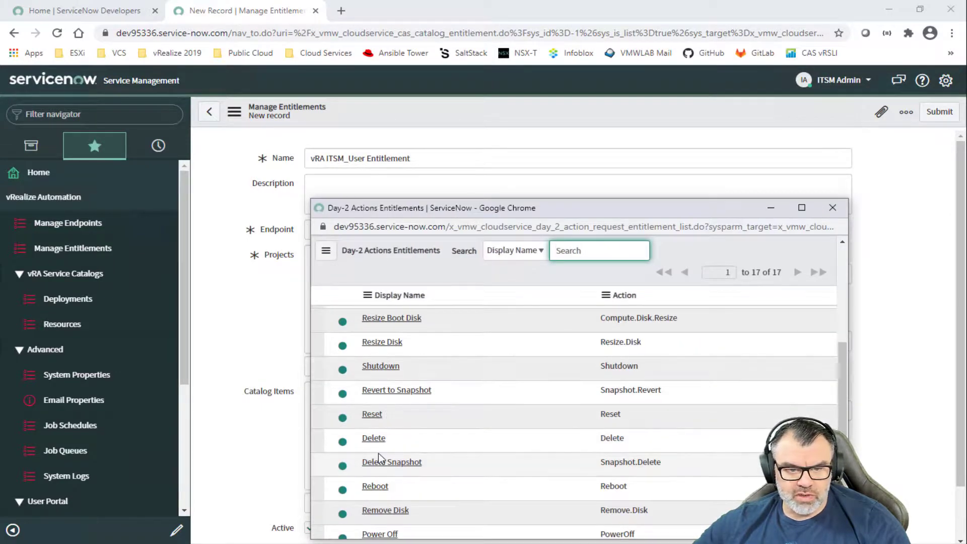
scroll(380, 447, up, 2)
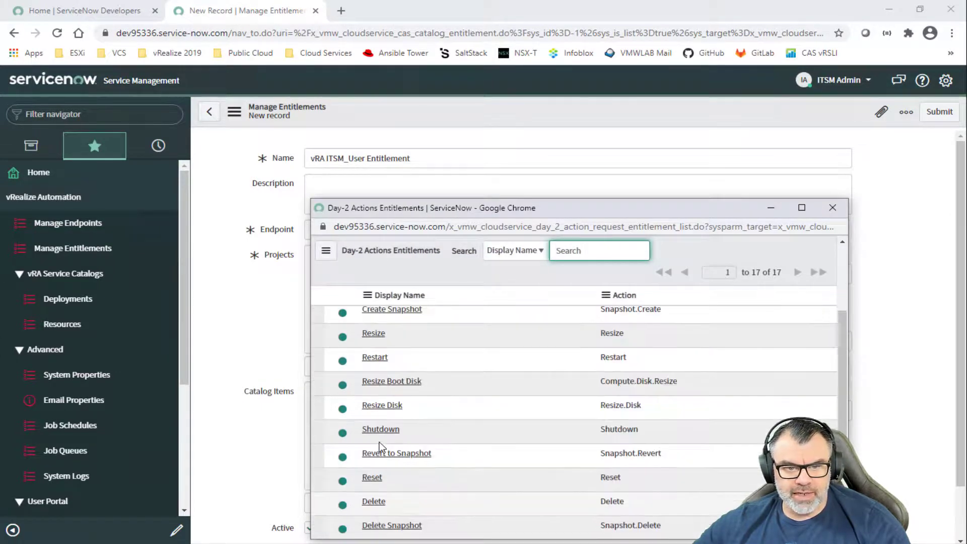
click(392, 382)
click(841, 477)
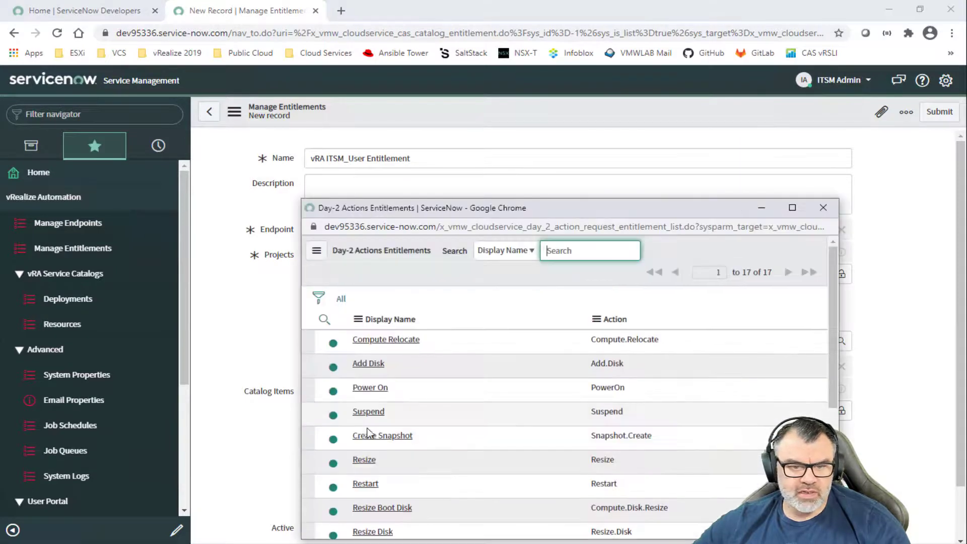
click(379, 534)
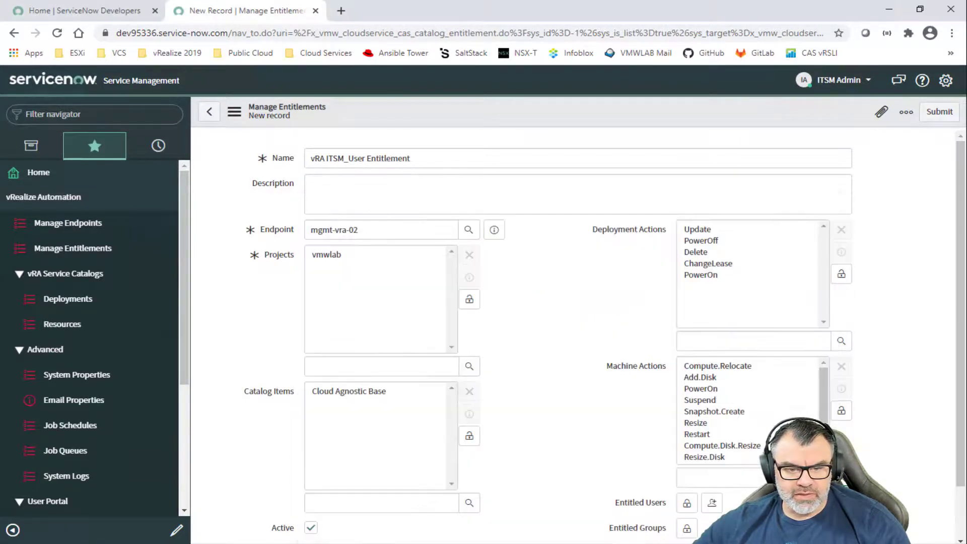
Add Shutdown, Revert to Snapshot and Reset to the entitlement's Machine Actions.
click(840, 477)
scroll(355, 464, down, 2)
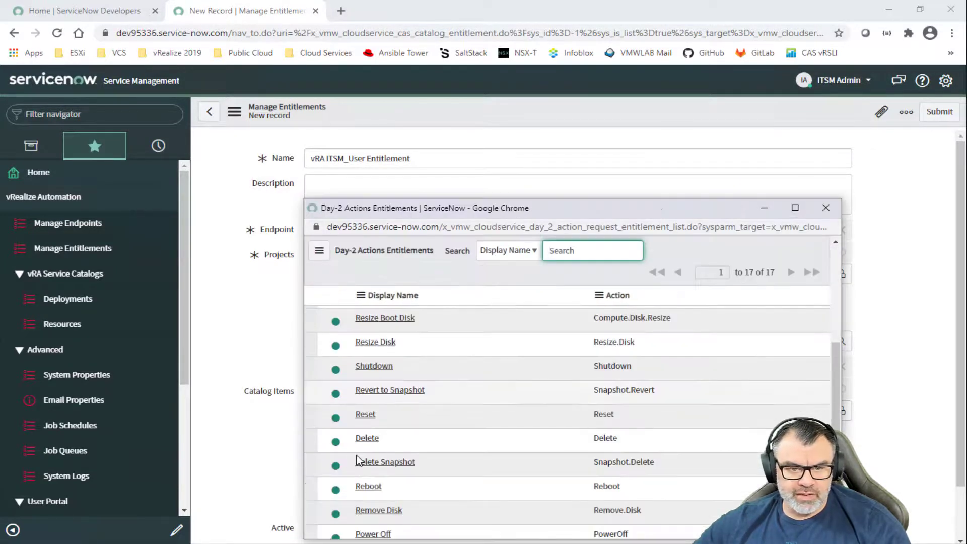
click(380, 374)
click(840, 477)
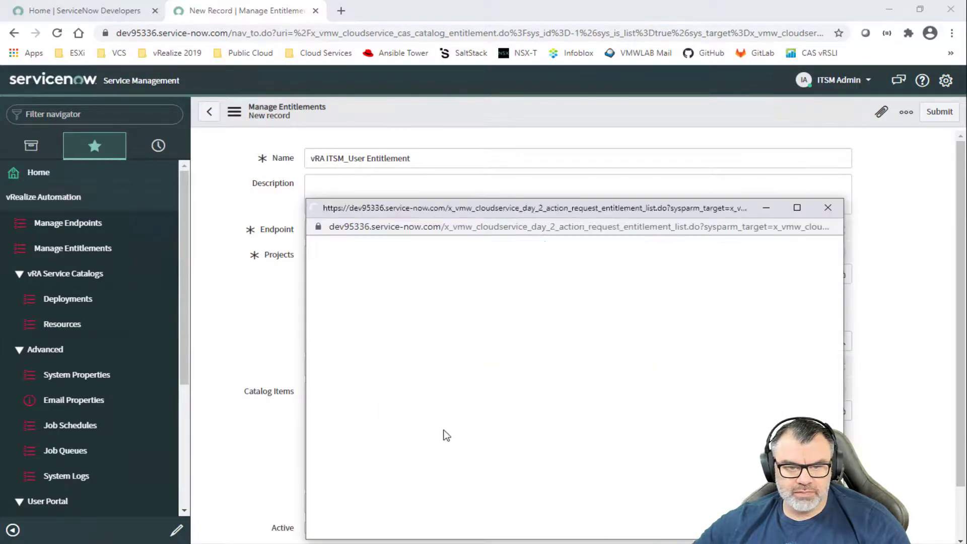
scroll(356, 438, down, 2)
click(387, 452)
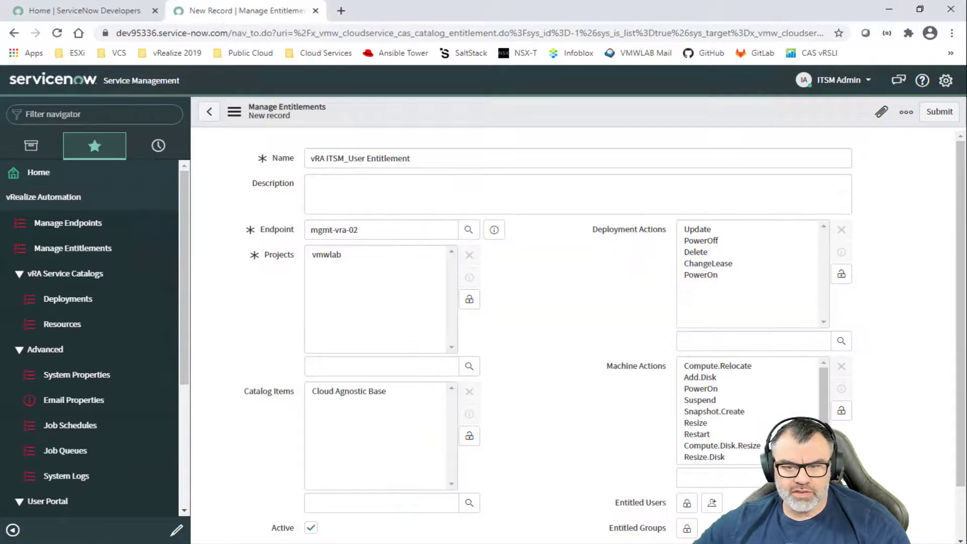
click(841, 478)
scroll(361, 449, down, 3)
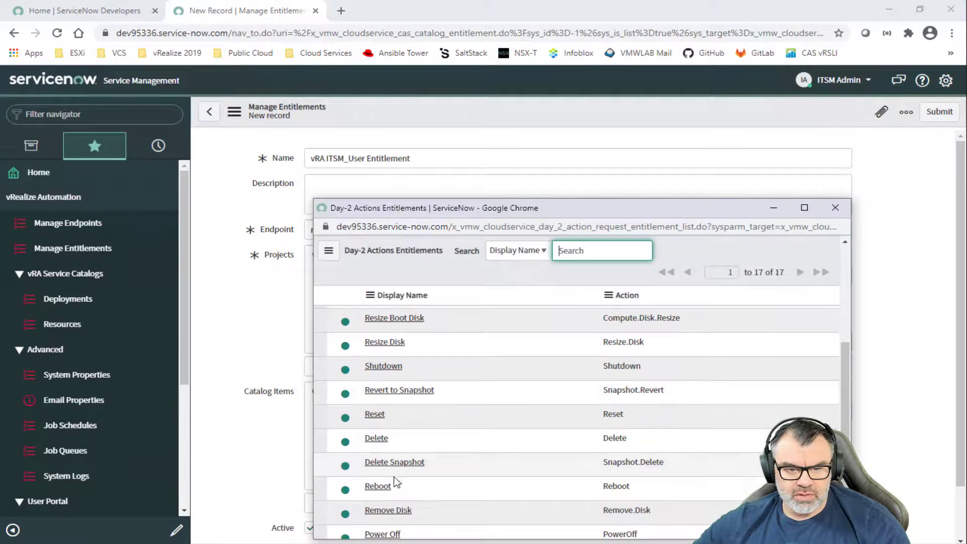
click(374, 413)
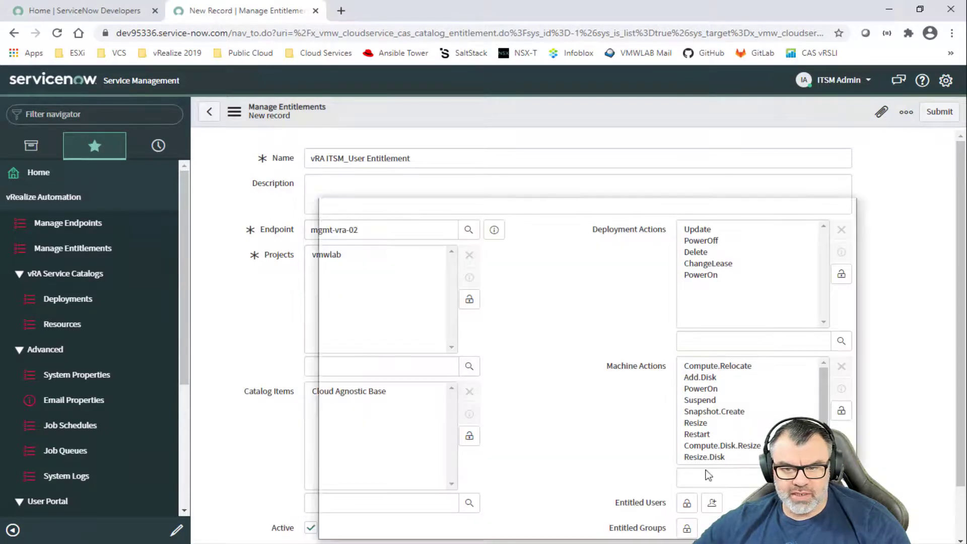
Add Delete, Delete Snapshot, Reboot and Remove Disk to the entitlement's Machine Actions.
click(841, 477)
scroll(387, 511, down, 2)
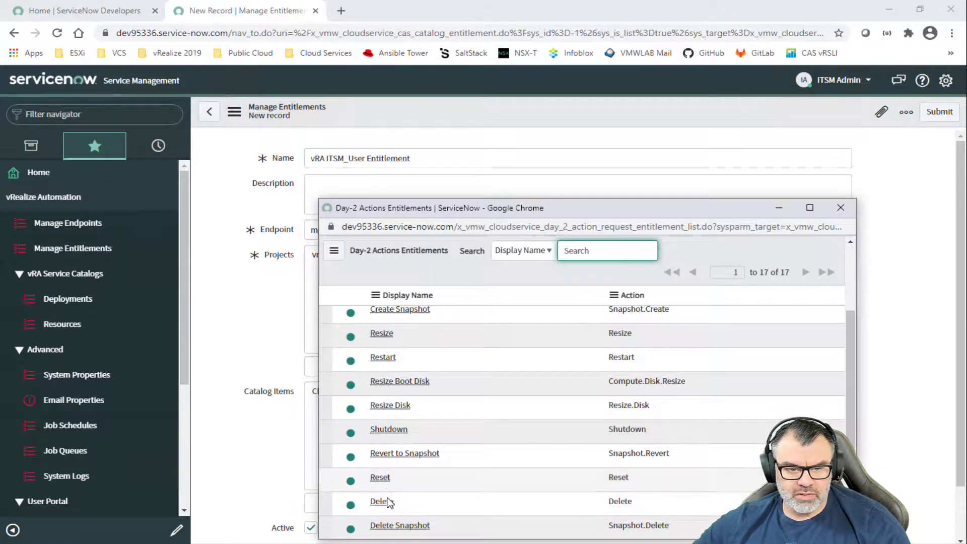
click(385, 503)
click(841, 477)
scroll(364, 453, down, 5)
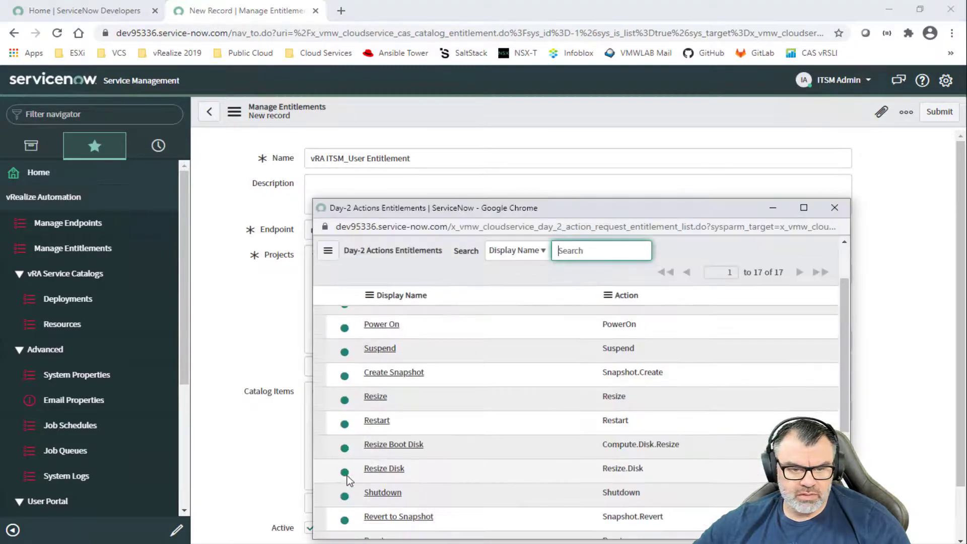
click(377, 402)
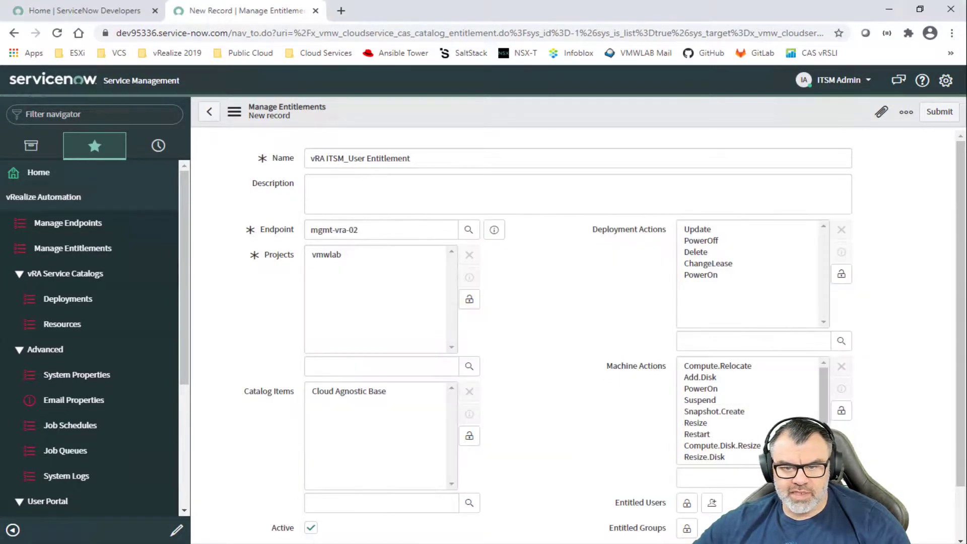
click(841, 478)
scroll(366, 416, down, 5)
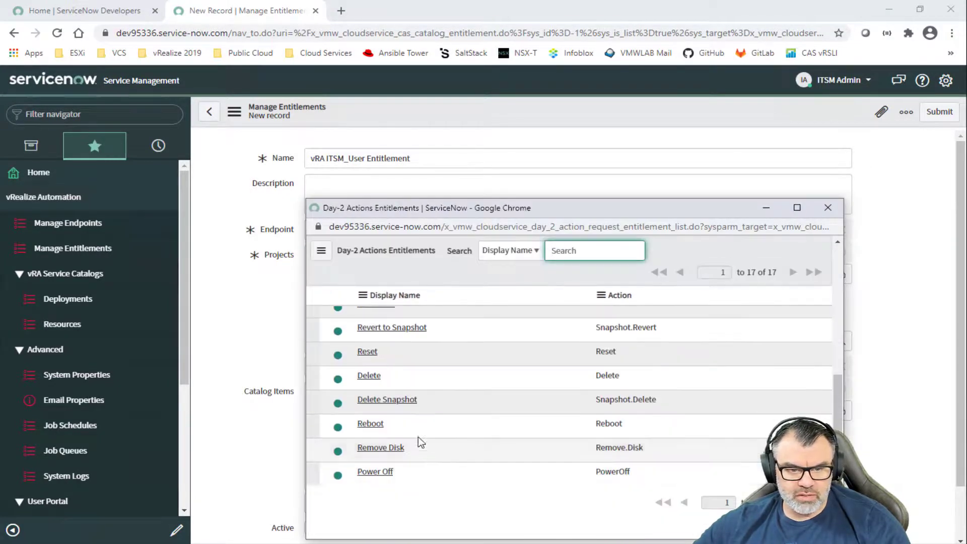
click(365, 427)
click(840, 477)
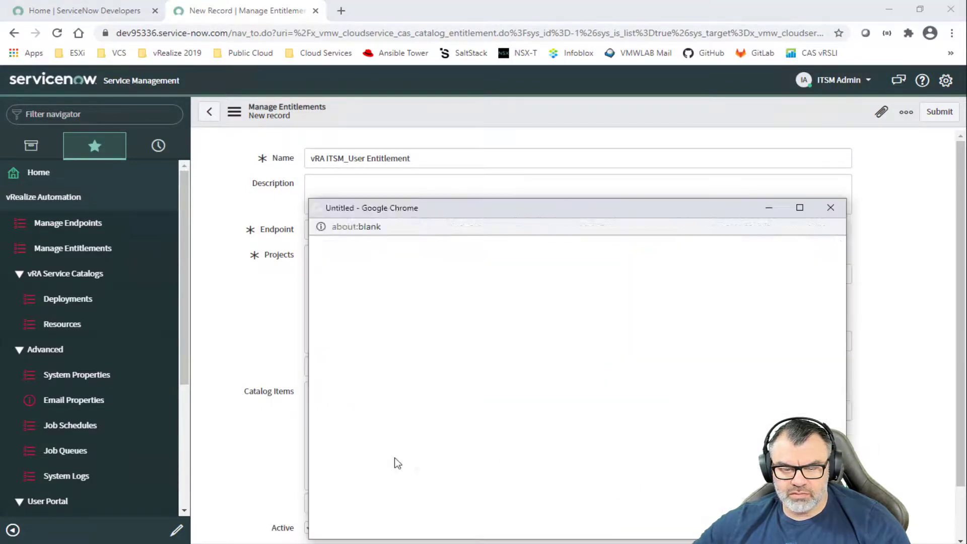
scroll(387, 455, down, 5)
click(383, 448)
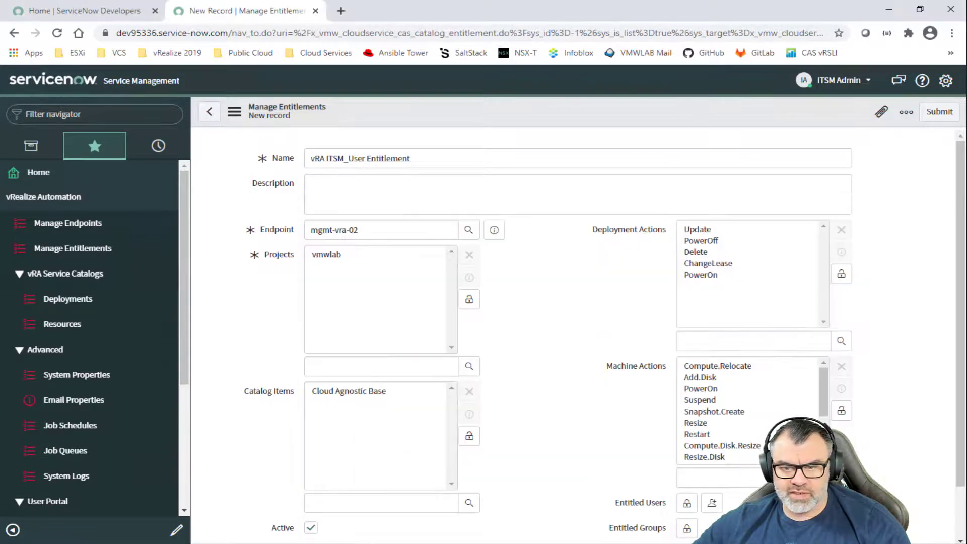
Add PowerOff to the entitlement's Machine Actions.
click(840, 478)
scroll(349, 455, down, 5)
click(373, 499)
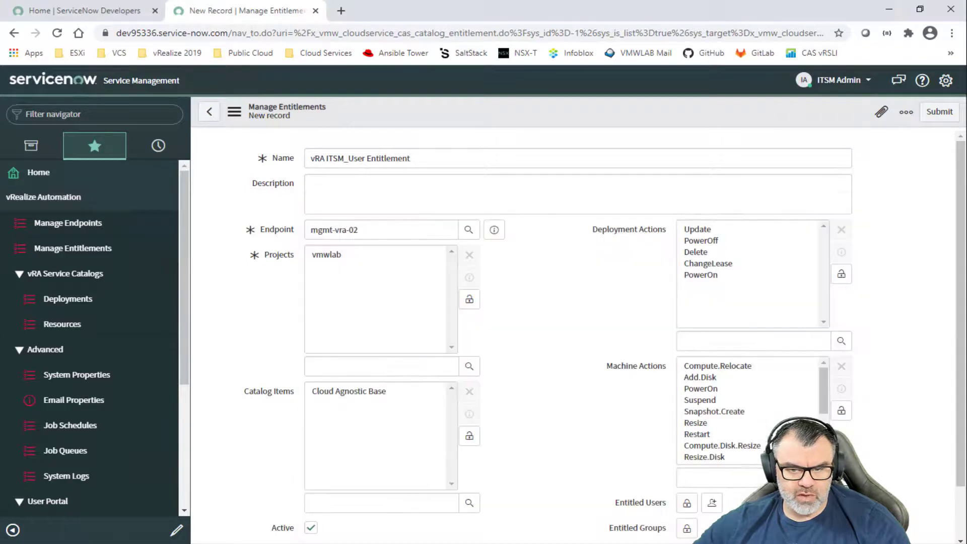
mouse_move(824, 388)
mouse_down()
mouse_move(825, 434)
mouse_move(823, 387)
mouse_up()
scroll(564, 421, down, 3)
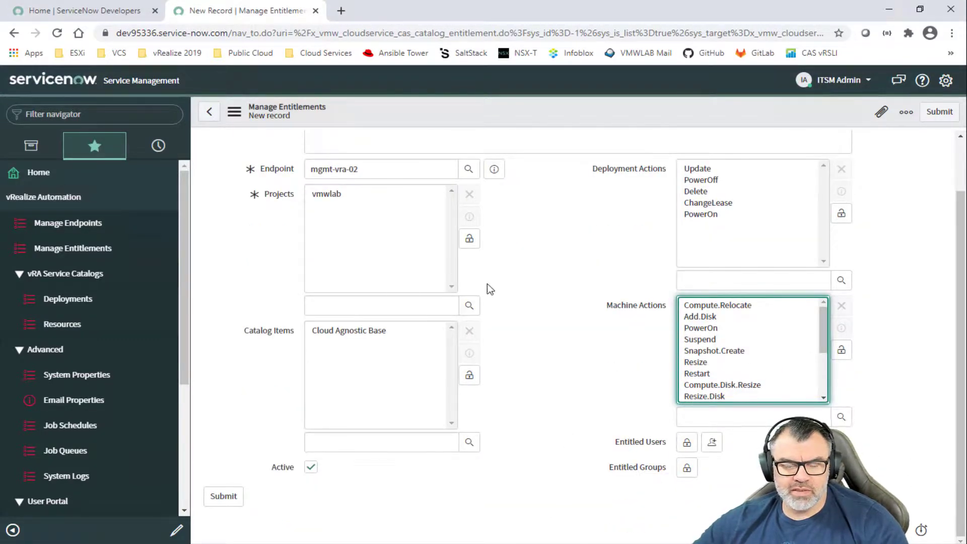
Add ITSM User to the Entitled Users of the vRA ITSM_User Entitlement.
scroll(380, 233, up, 2)
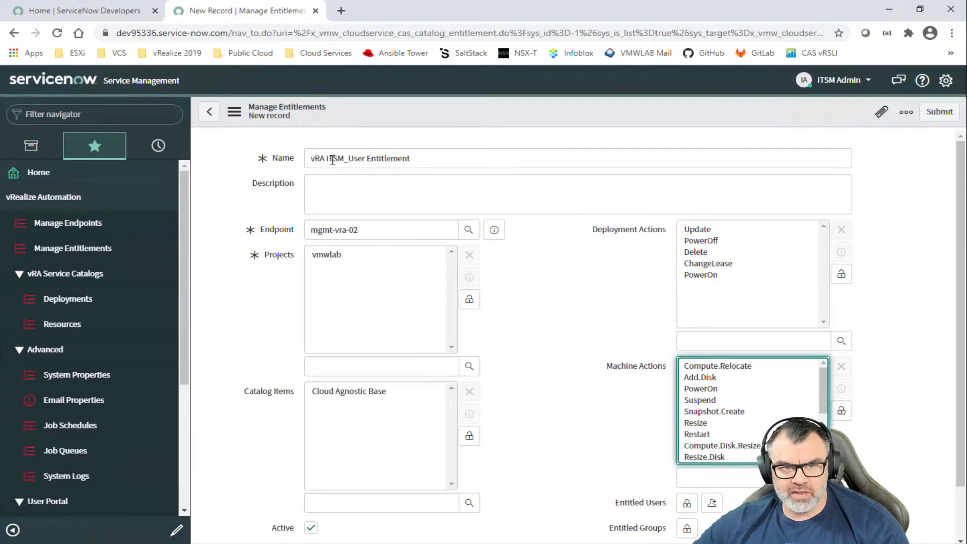
drag(326, 160, 367, 161)
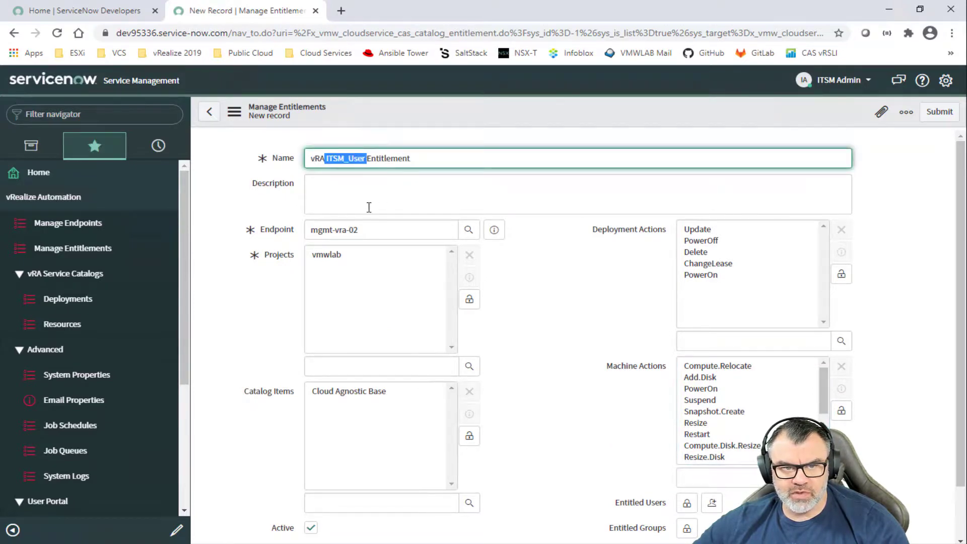
drag(372, 231, 310, 229)
scroll(632, 434, down, 2)
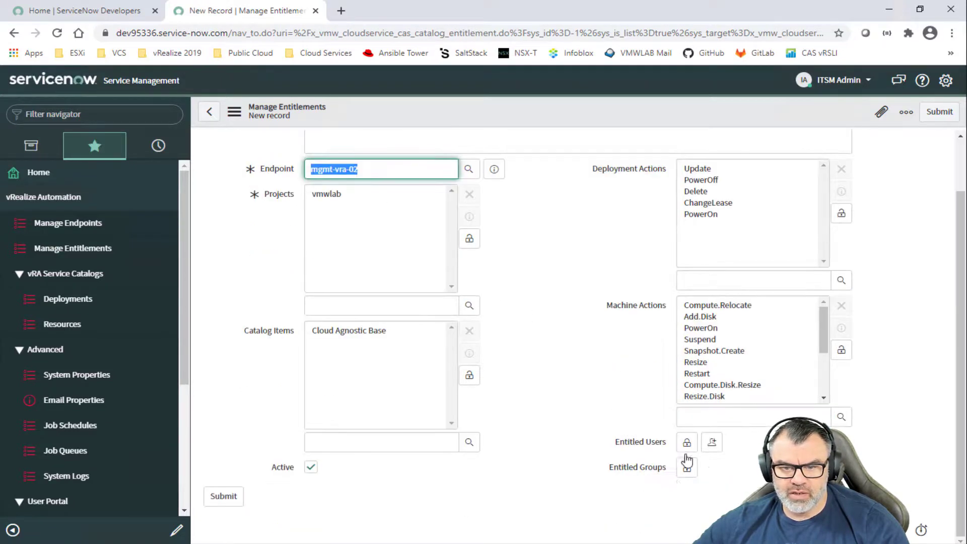
click(686, 443)
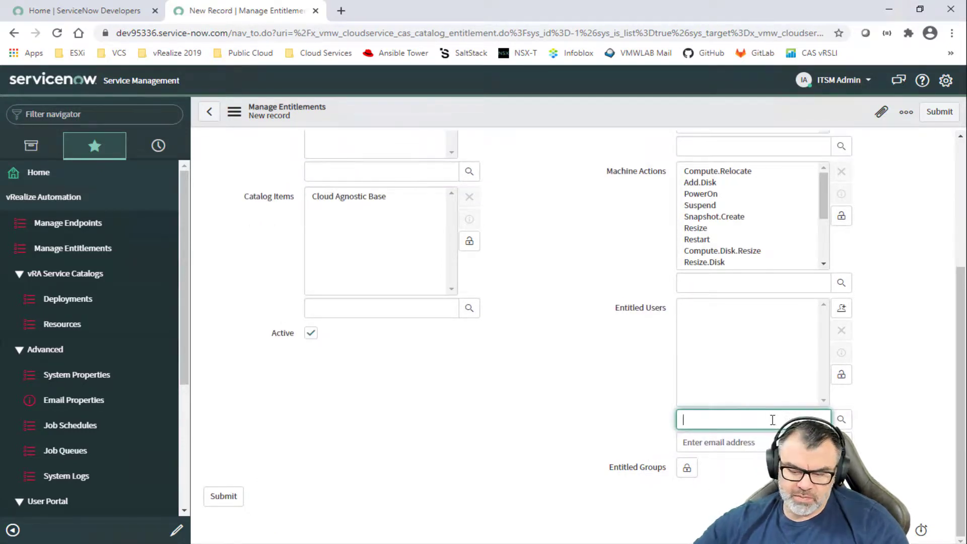
text(itsm)
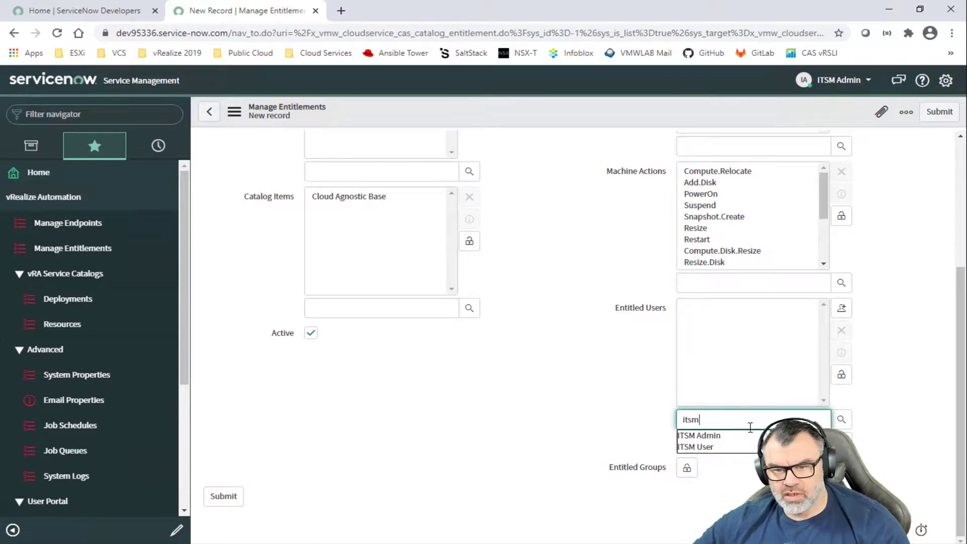
click(705, 447)
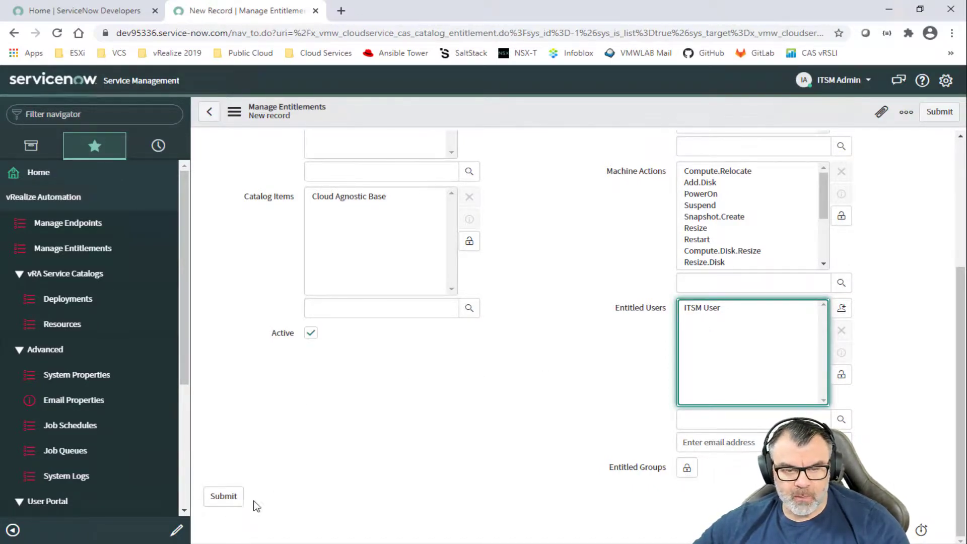
Submit the entitlement, review its saved record and return to the entitlements list.
click(222, 498)
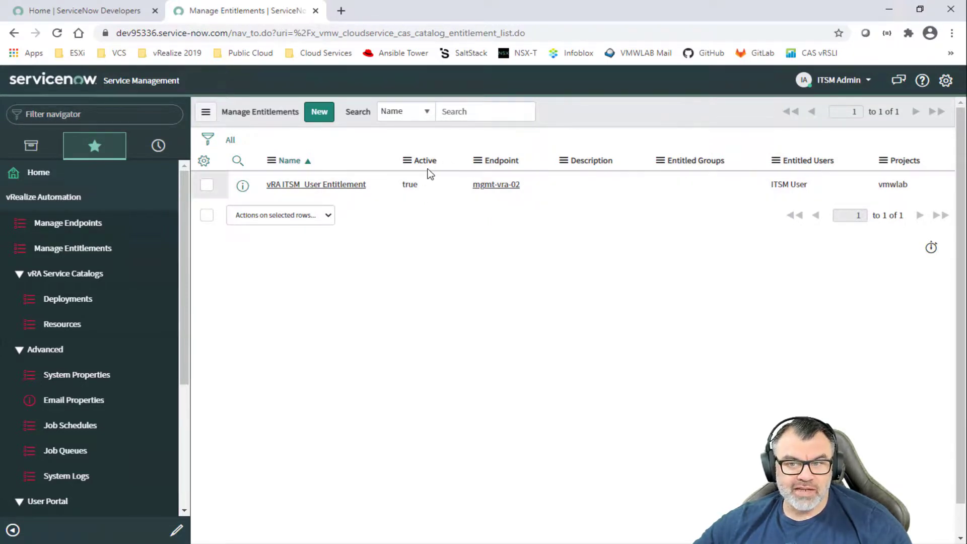
click(296, 186)
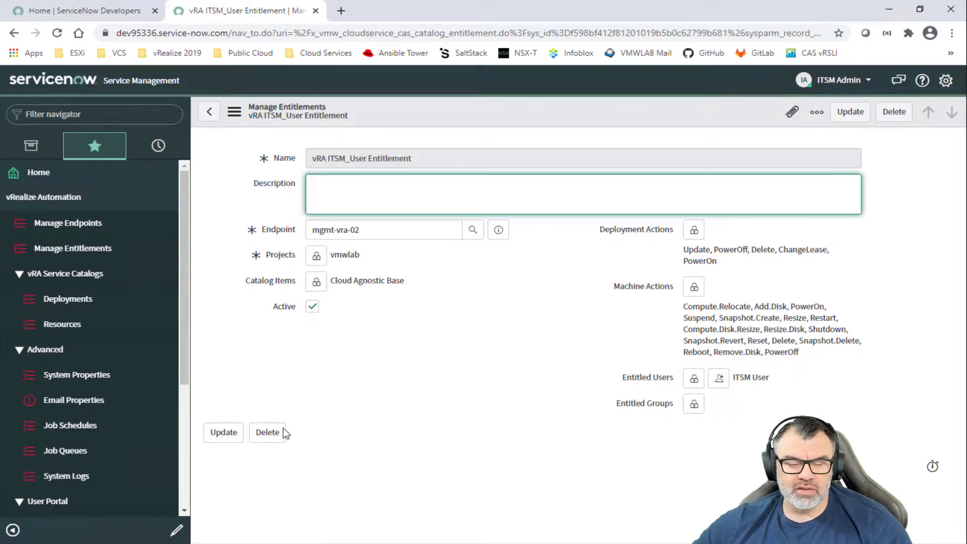
click(208, 111)
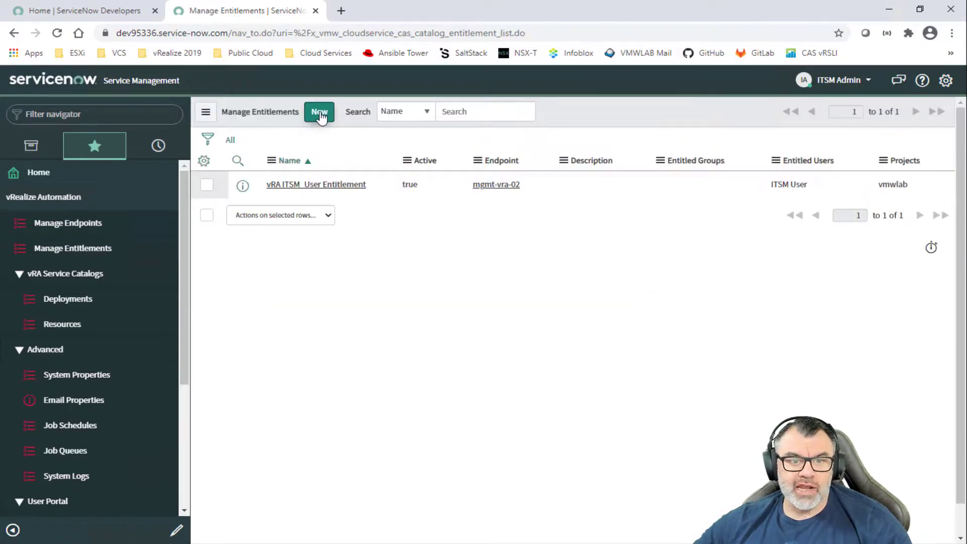
Create a new entitlement named "vRA Cloud ITSM_User Entitlement" with vRA Cloud as its endpoint.
click(320, 114)
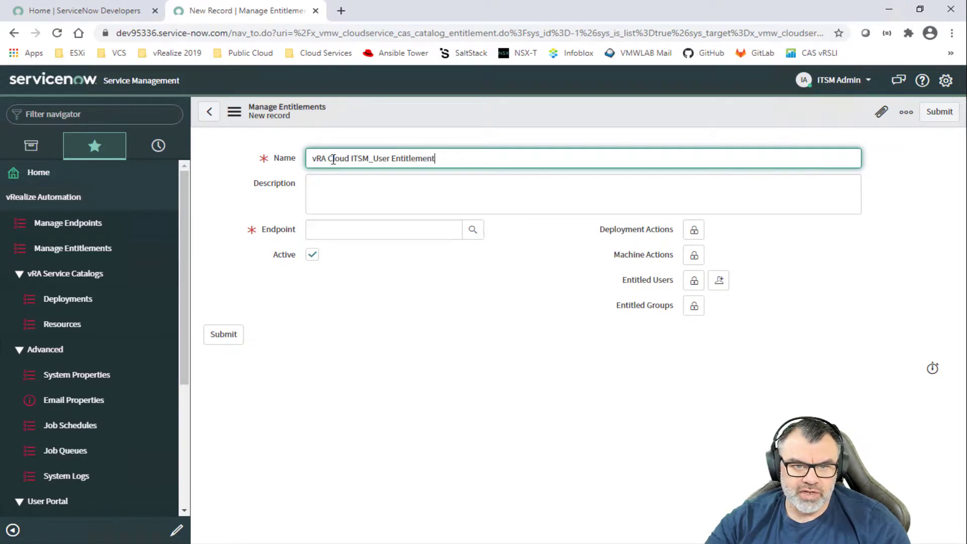
key(Tab)
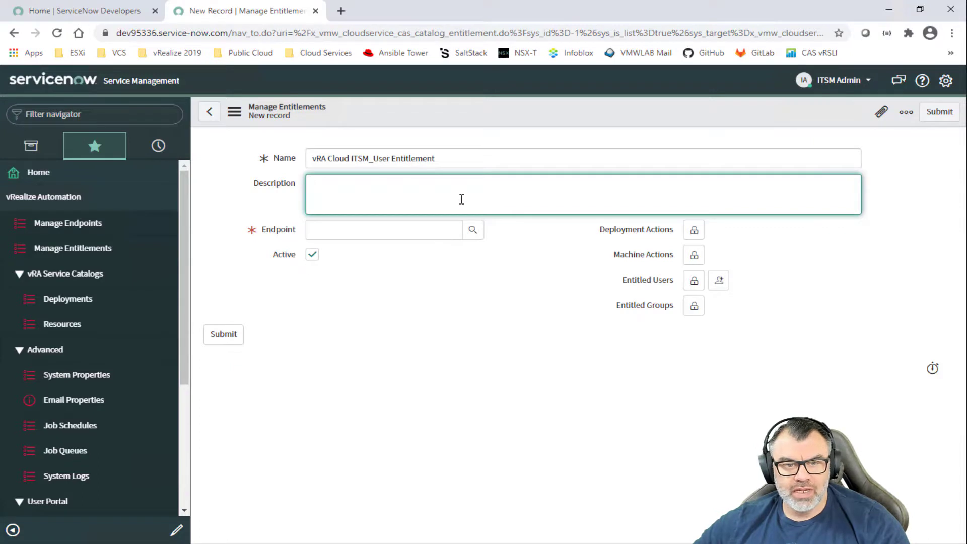
click(471, 231)
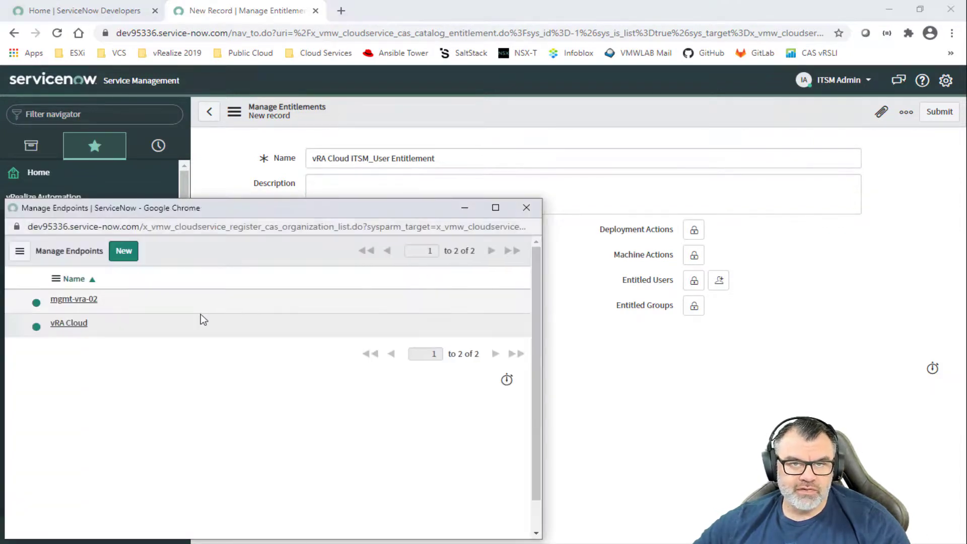
click(71, 323)
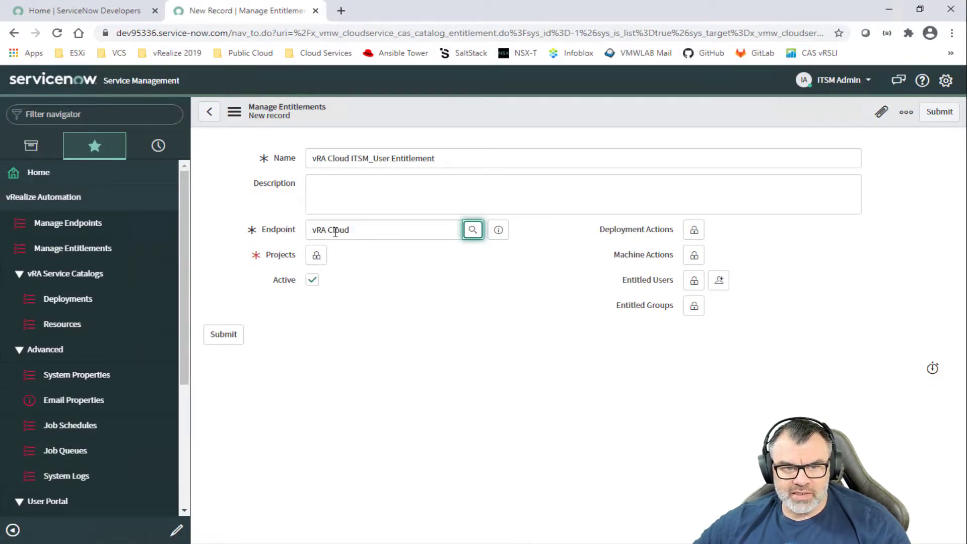
Add the vmwlab project to the vRA Cloud entitlement.
click(317, 256)
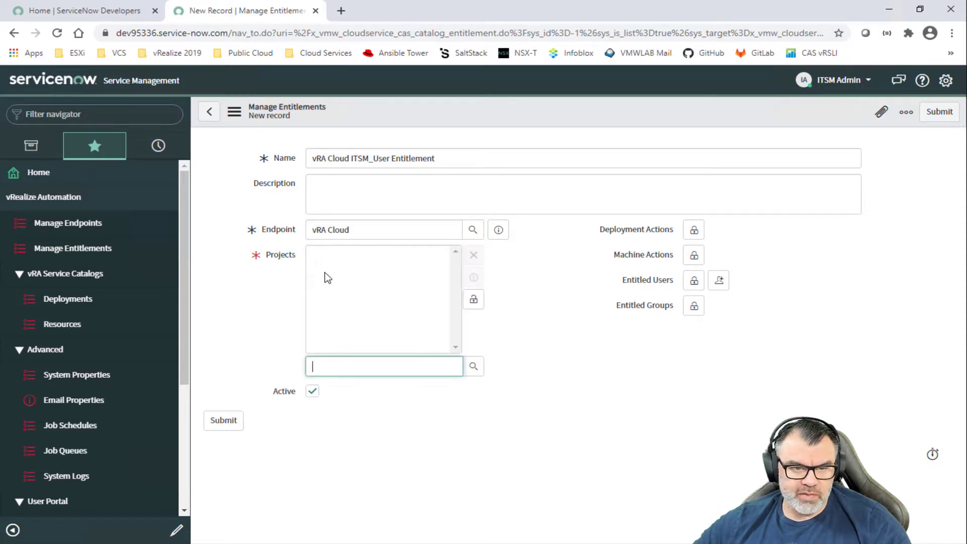
click(470, 368)
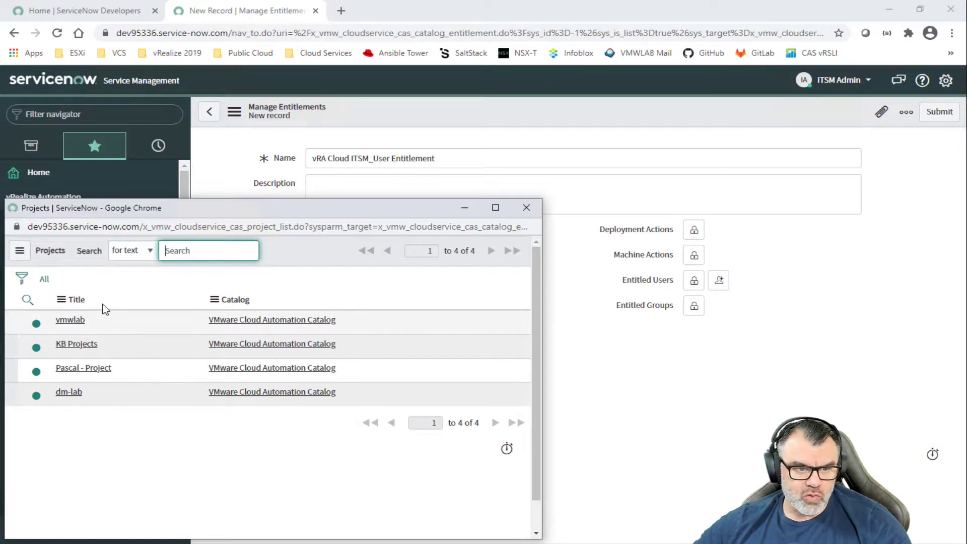
click(70, 320)
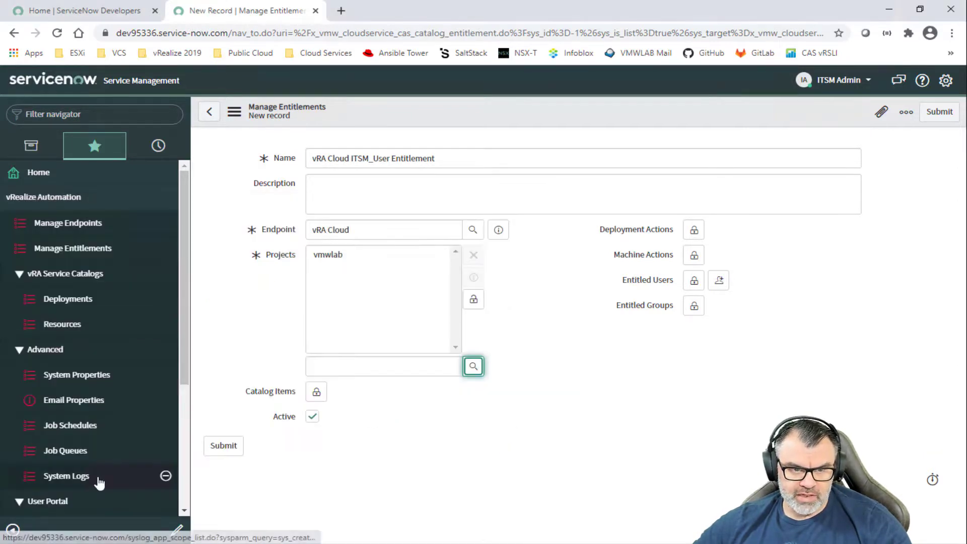
Add OpenCart Demo Blueprint to the vRA Cloud entitlement's Catalog Items.
click(316, 393)
scroll(269, 422, down, 2)
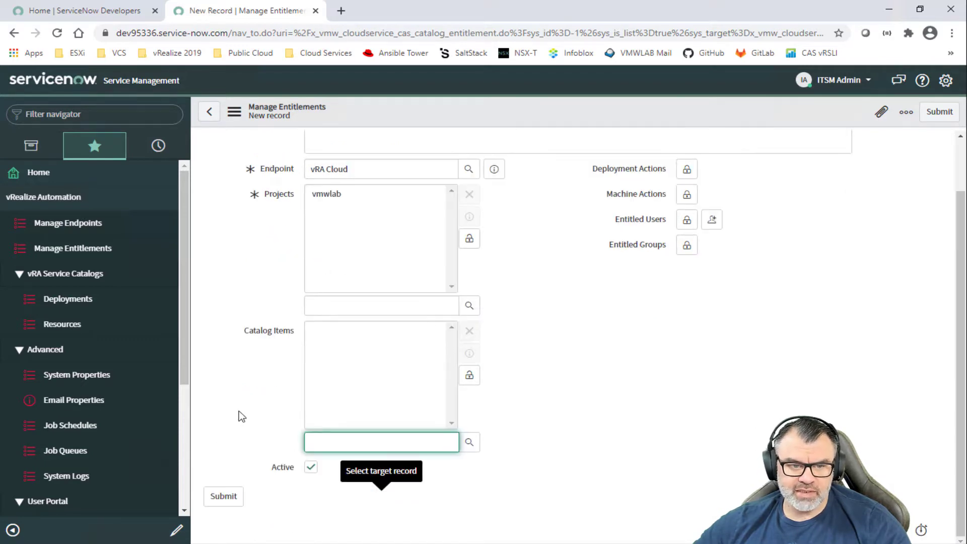
click(469, 446)
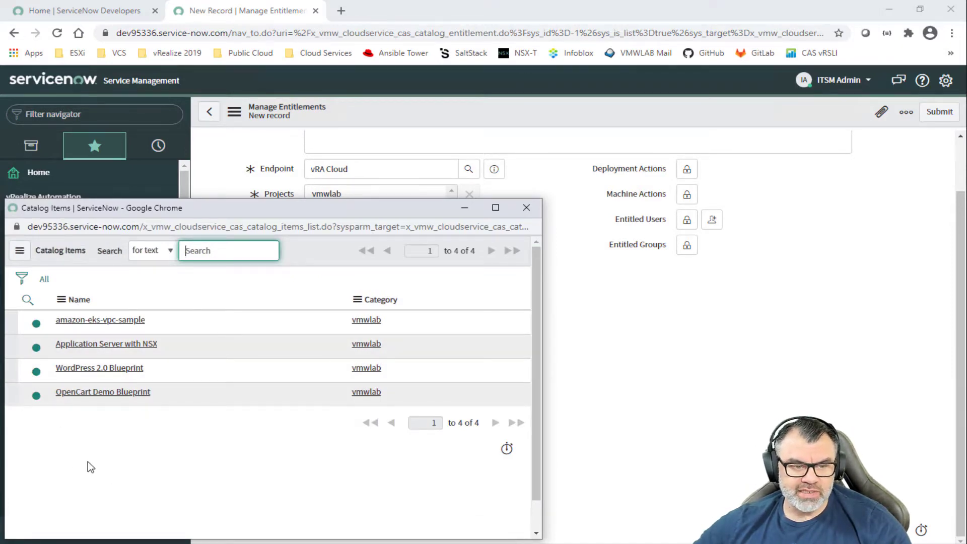
click(109, 399)
click(335, 387)
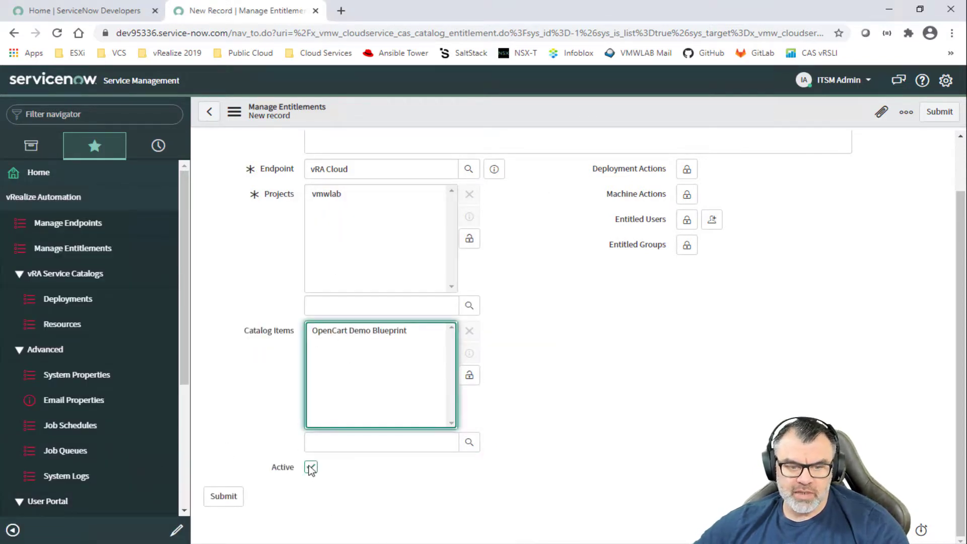
Add ITSM User to the vRA Cloud entitlement's Entitled Users and submit the entitlement.
scroll(602, 436, up, 2)
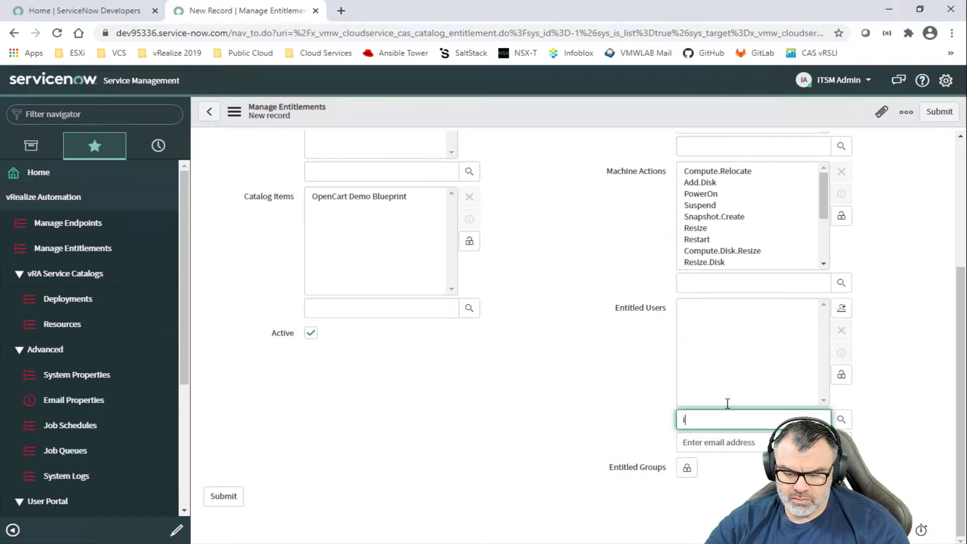
text(itsm)
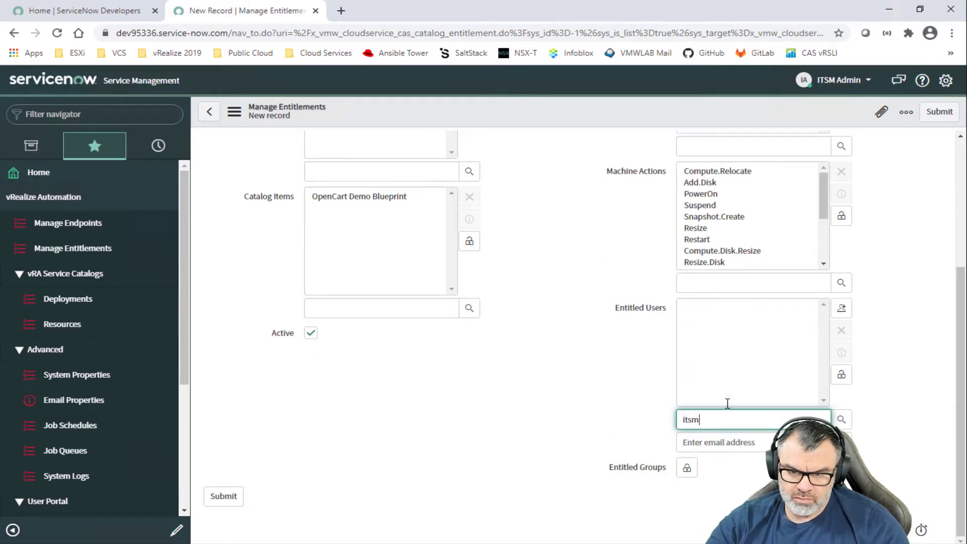
click(747, 445)
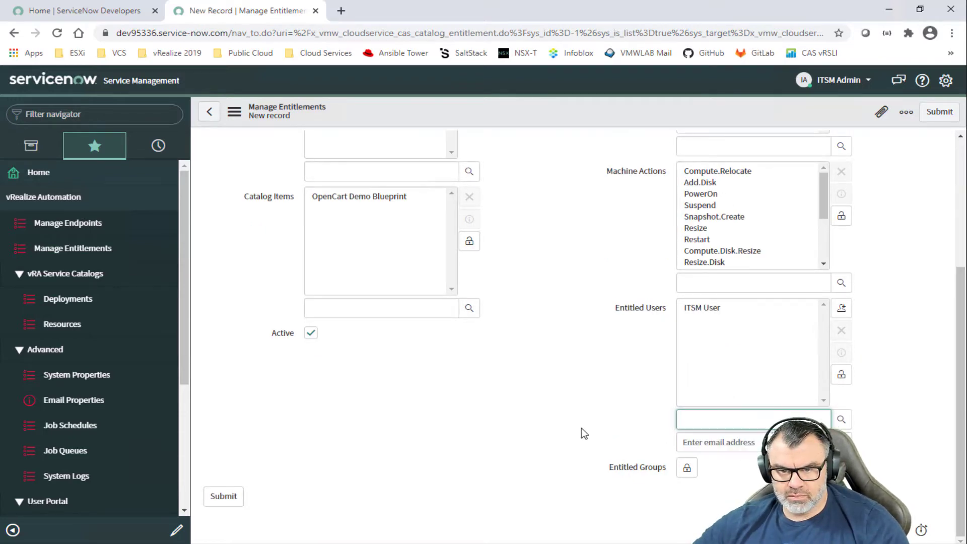
scroll(471, 498, up, 3)
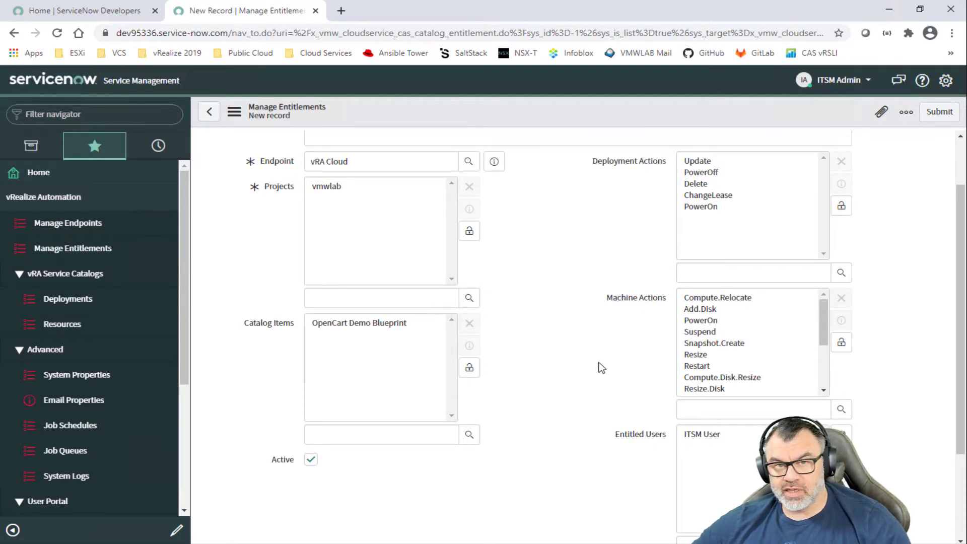
scroll(591, 464, down, 3)
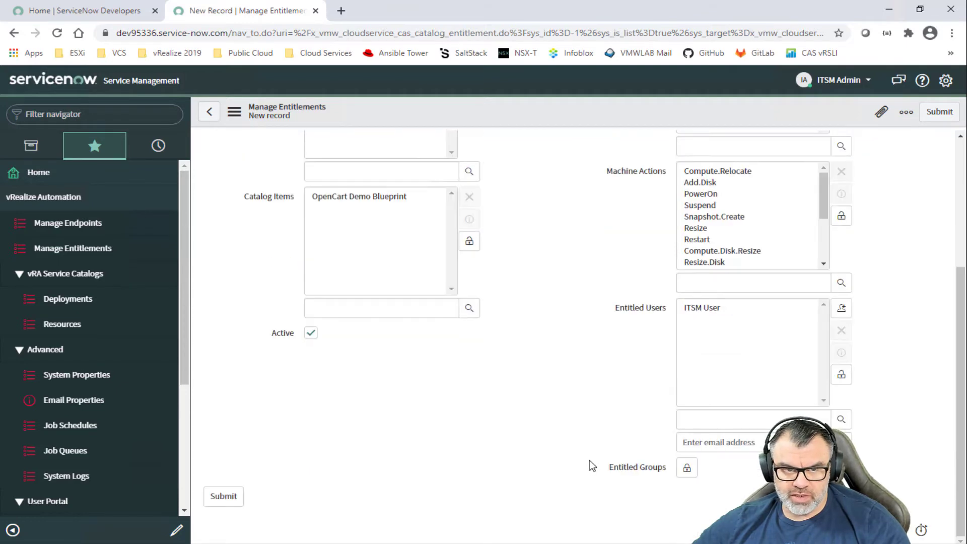
click(745, 322)
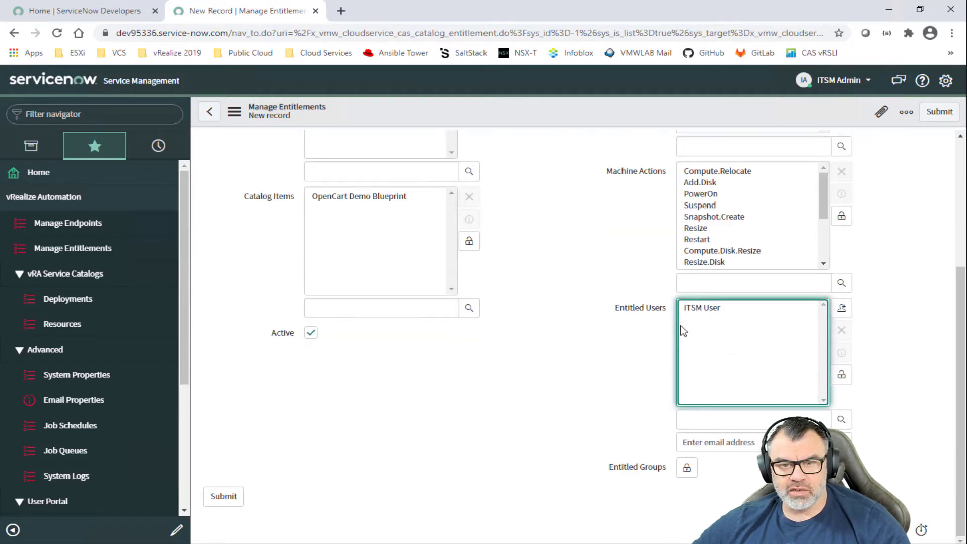
click(289, 462)
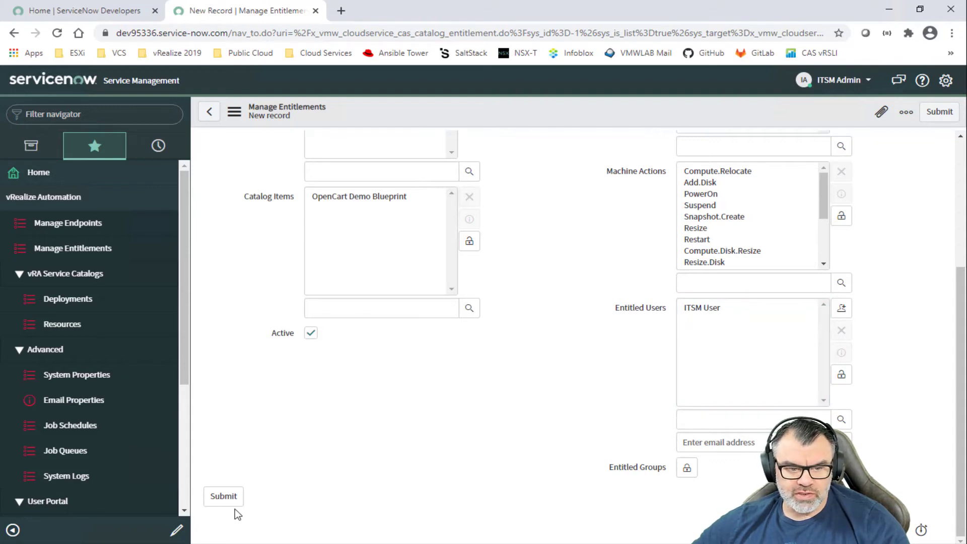
click(226, 497)
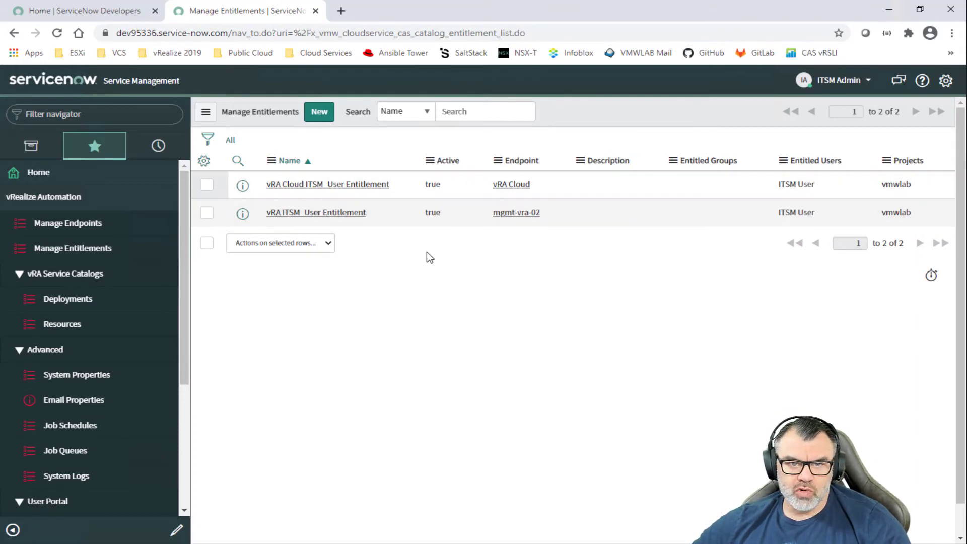
Check the entitled users and projects of both entitlements in the list.
drag(826, 190, 762, 190)
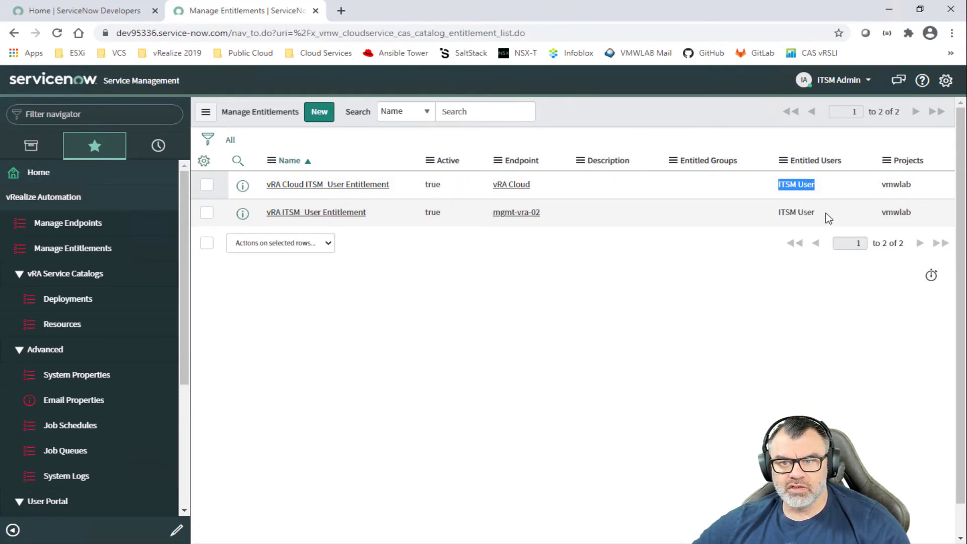
drag(825, 213, 754, 215)
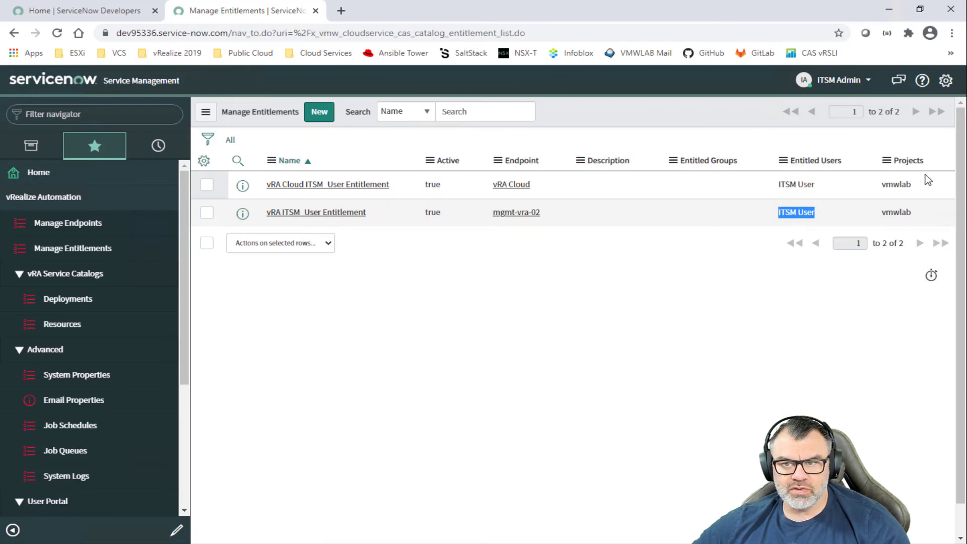
drag(924, 189, 879, 186)
click(903, 224)
double_click(902, 221)
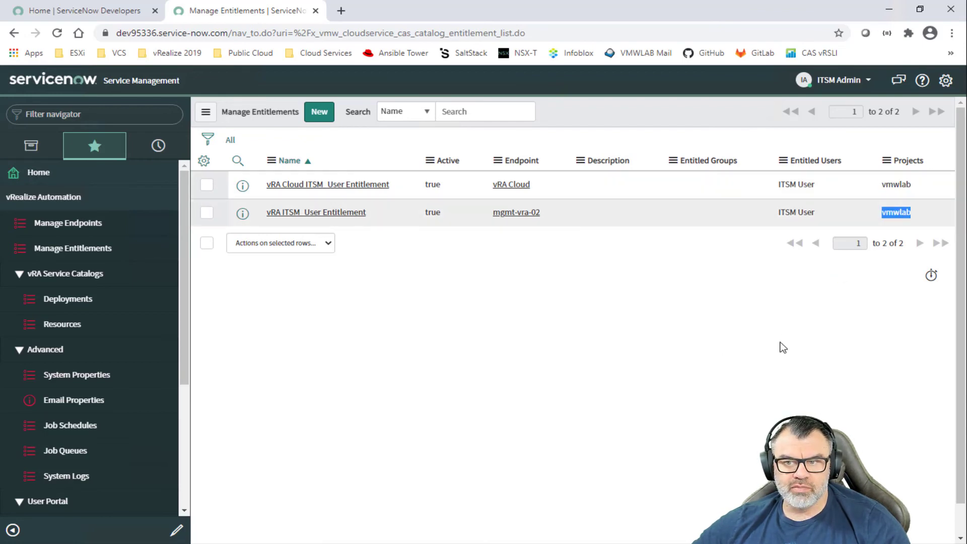